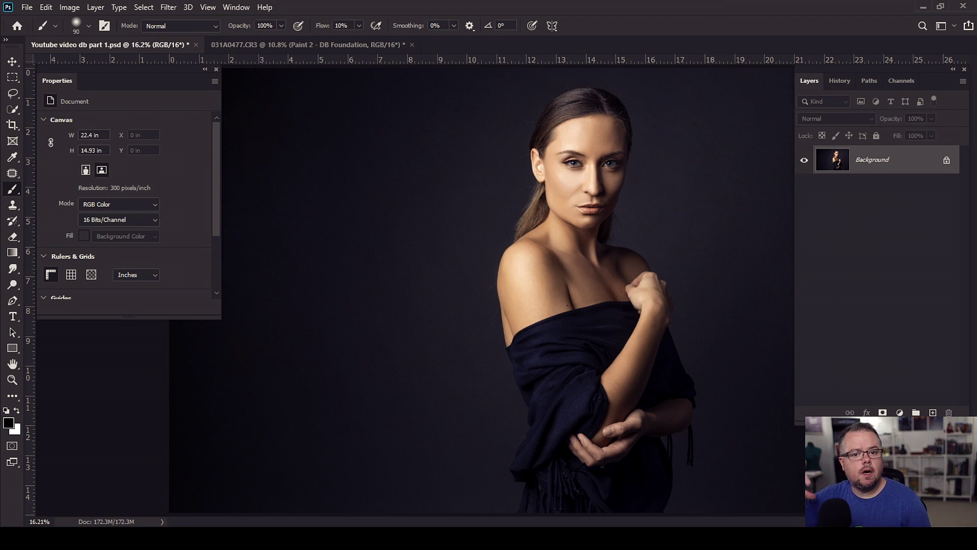
Glance at the 031A0477.CR3 portrait, return to the .psd, and bring up the adjustment layer list.
left_click(286, 42)
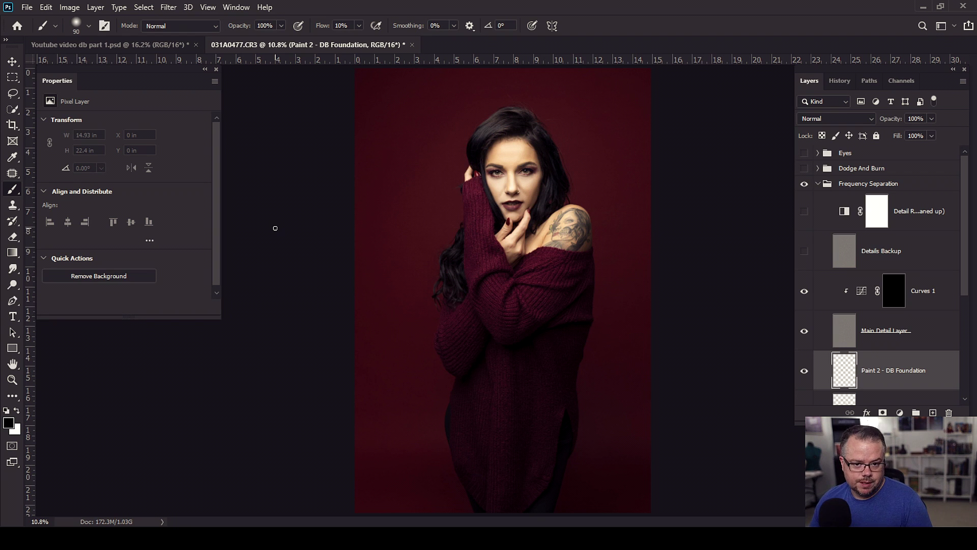
left_click(143, 46)
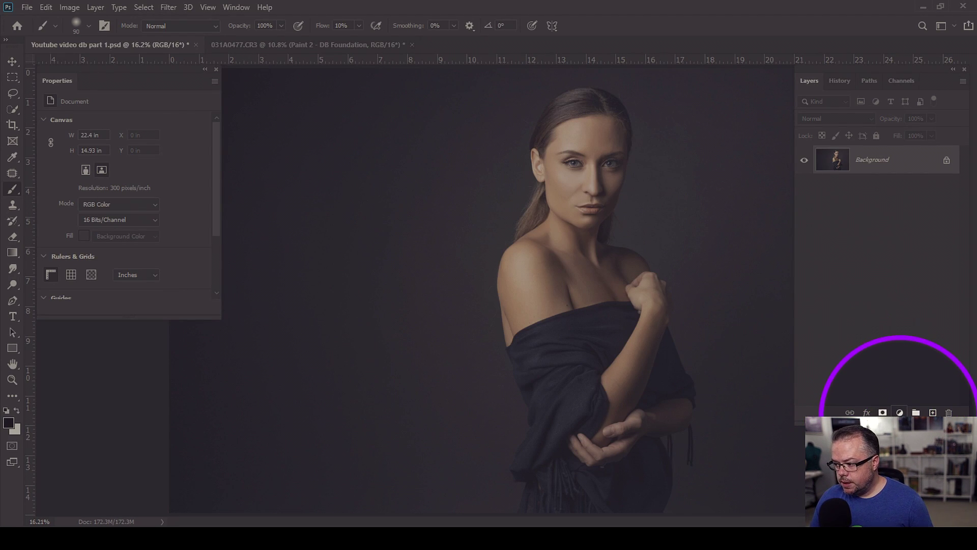
left_click(900, 413)
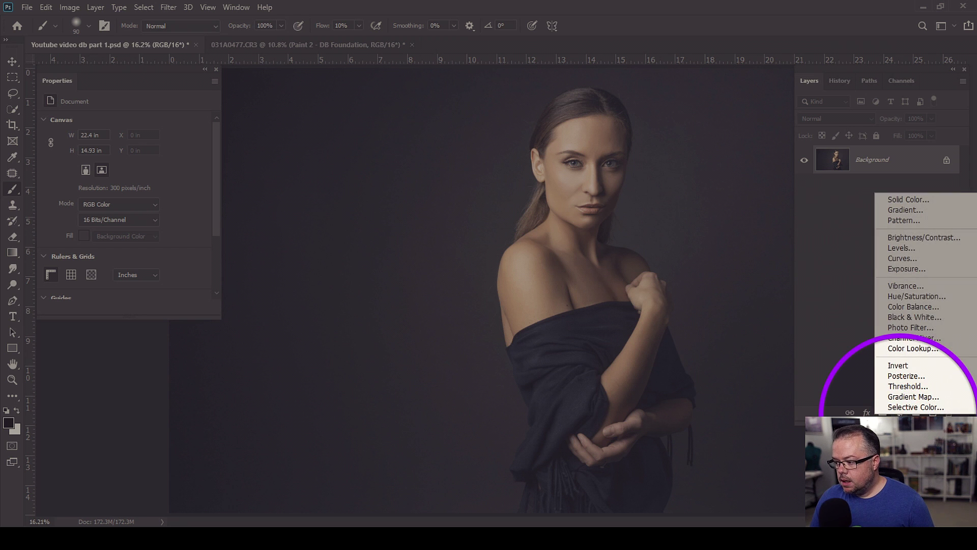
Add a Color Balance 1 adjustment layer above the dark portrait's Background layer.
left_click(901, 307)
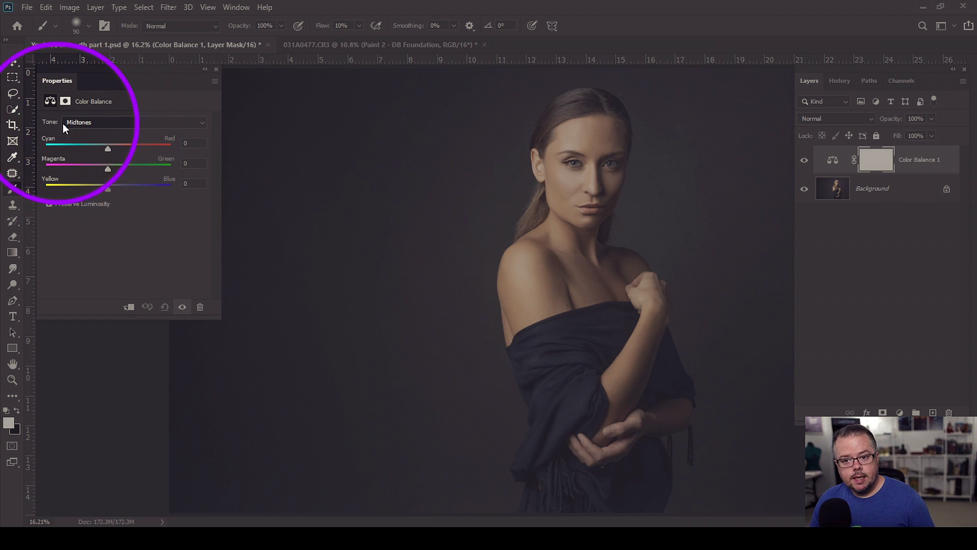
left_click(104, 125)
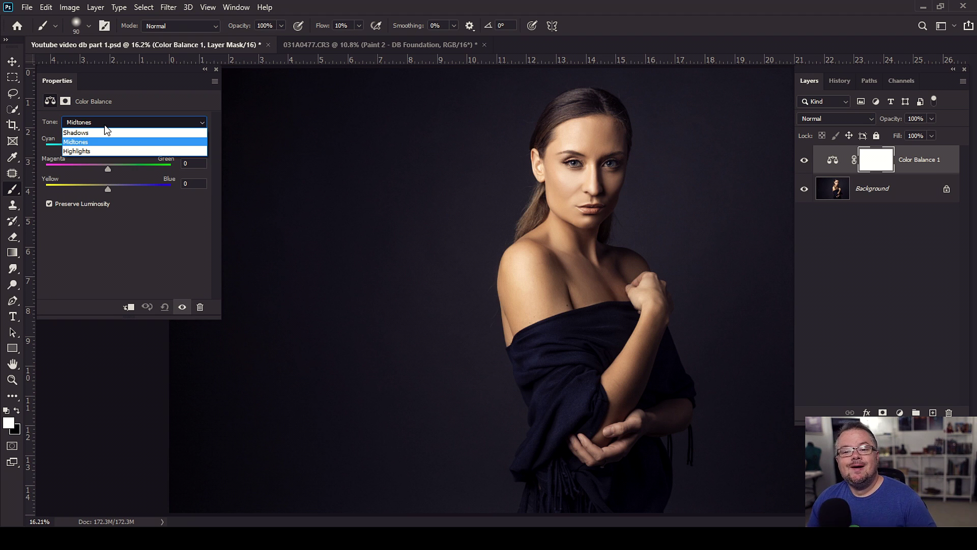
Switch the Color Balance tone range from Midtones to Shadows.
left_click(100, 132)
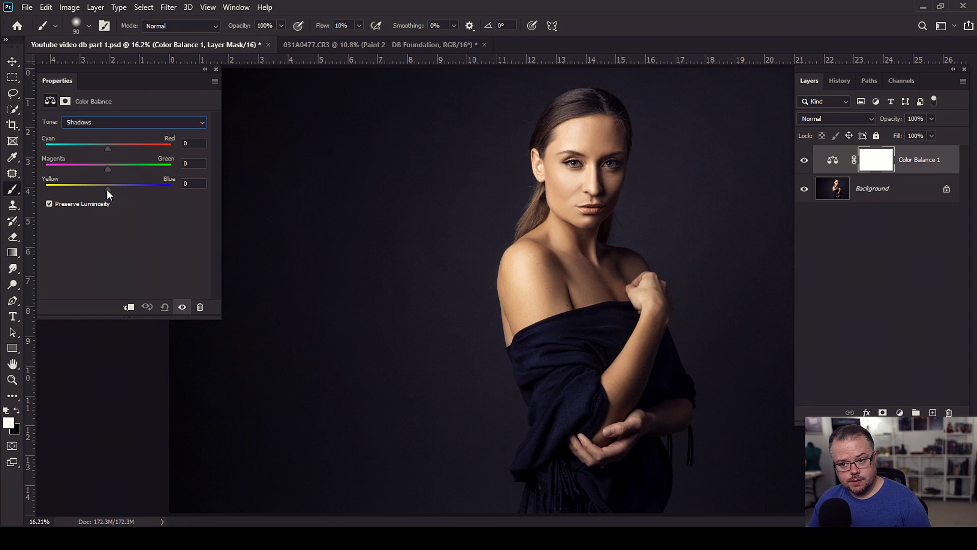
Push the shadows strongly toward Blue, then bring Yellow-Blue back to -3.
left_click_drag(107, 189, 130, 185)
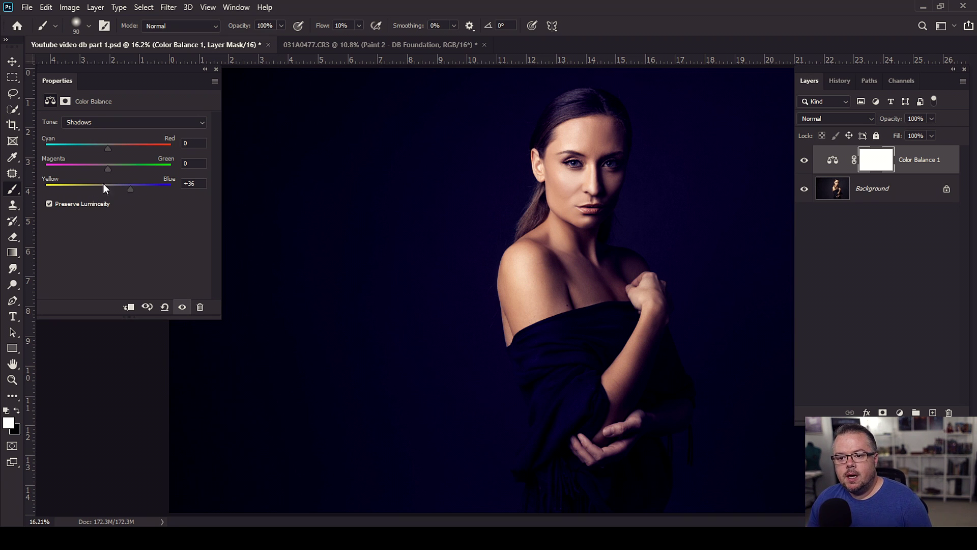
left_click_drag(131, 190, 107, 188)
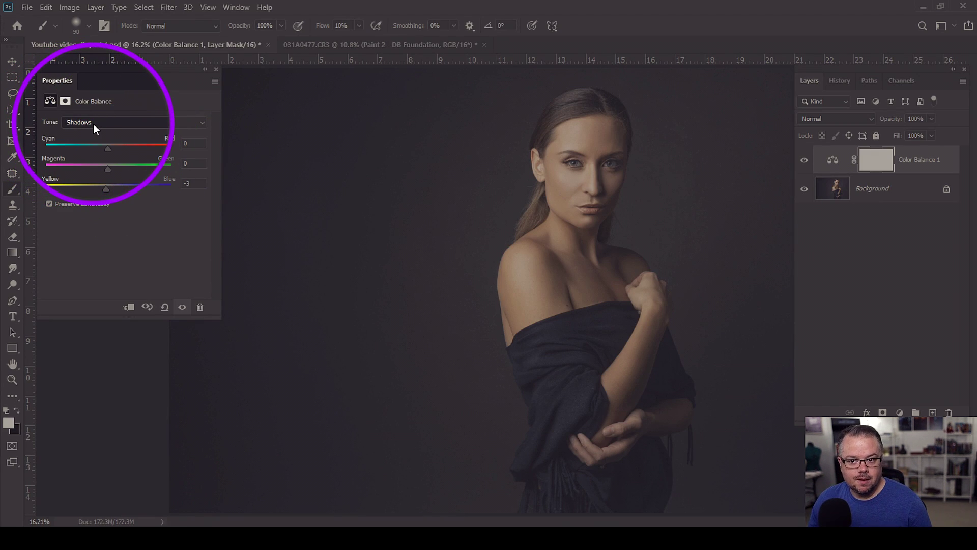
left_click(104, 123)
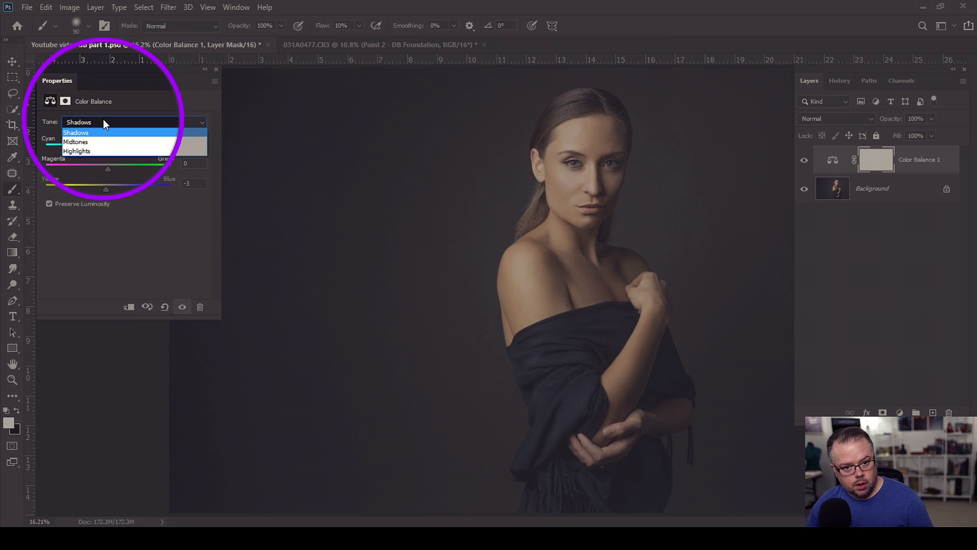
left_click(106, 133)
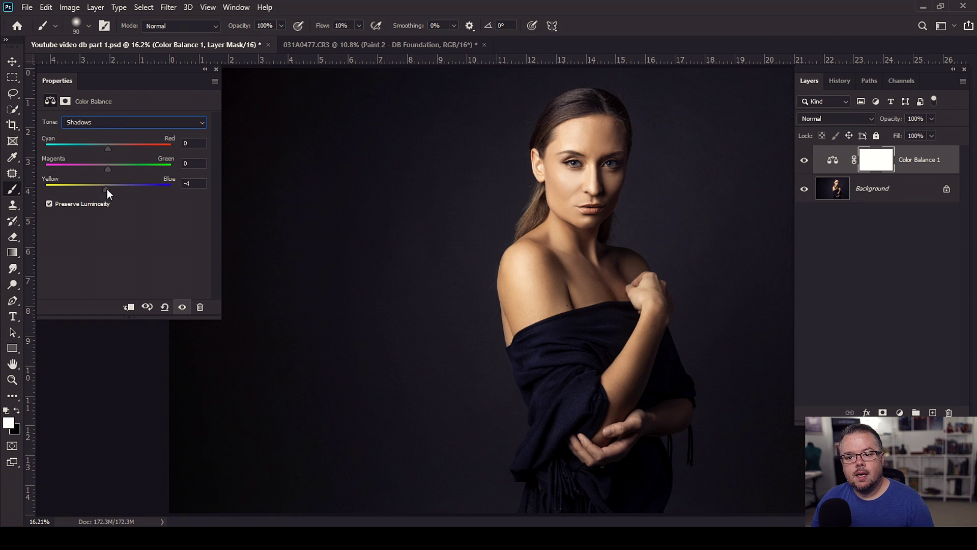
left_click_drag(107, 188, 121, 184)
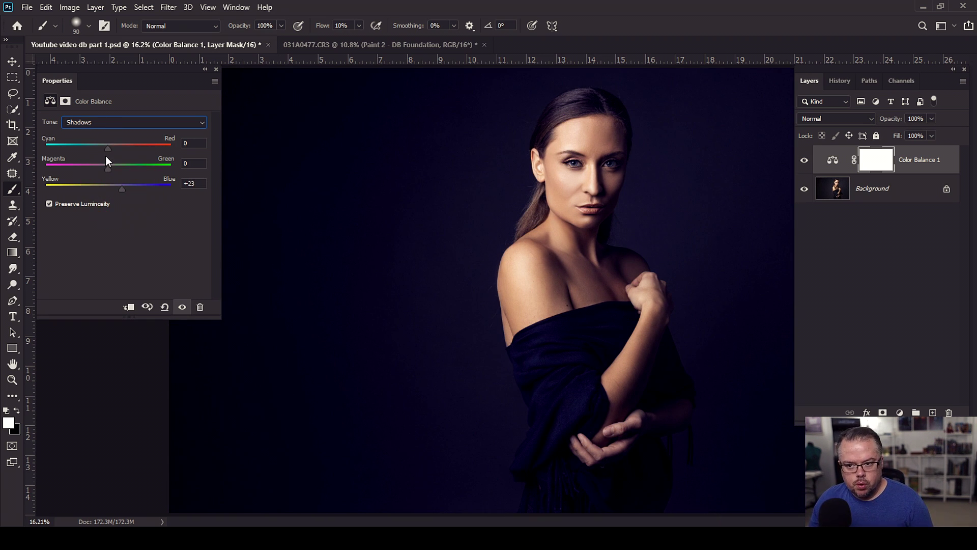
Set the shadows to Cyan-Red +13 and Magenta-Green -4 for a purple backdrop.
left_click_drag(105, 148, 112, 147)
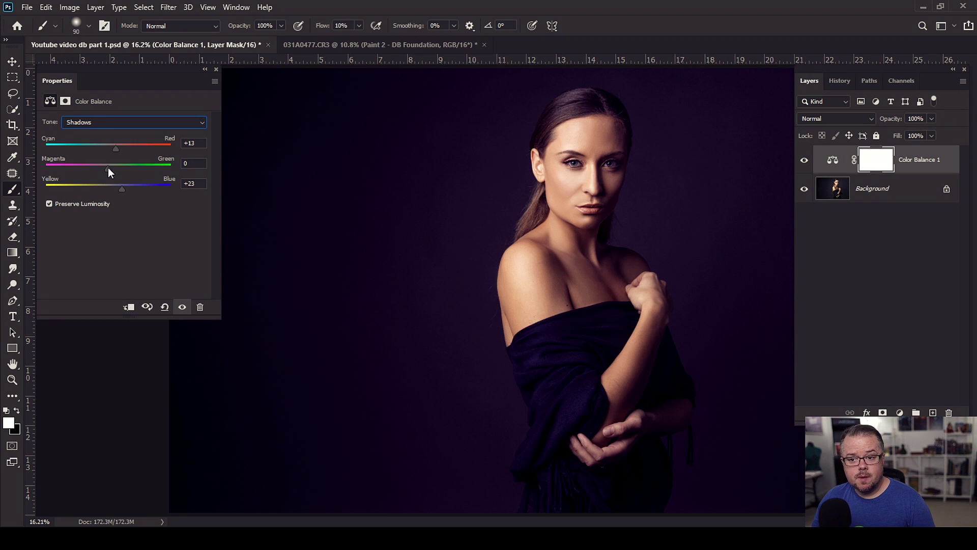
left_click_drag(108, 168, 137, 168)
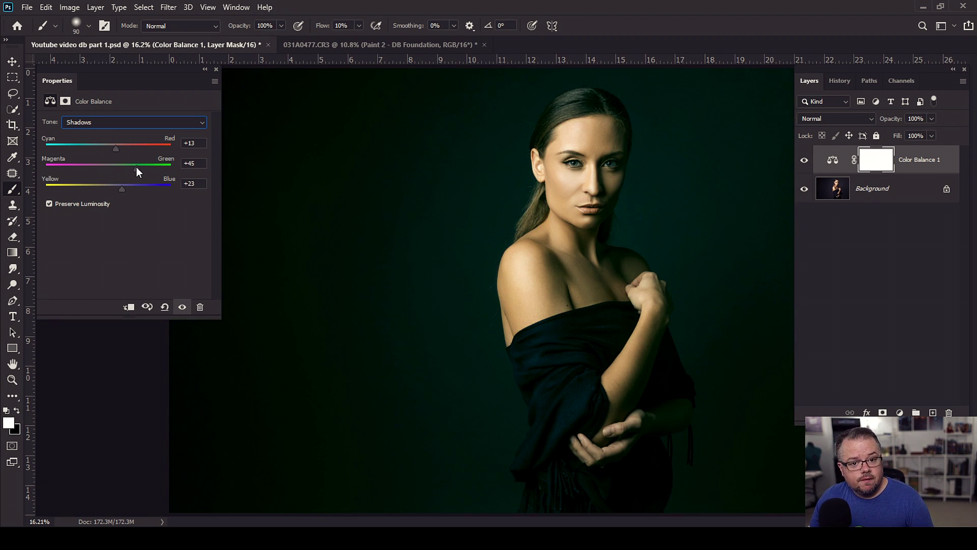
left_click_drag(133, 168, 130, 168)
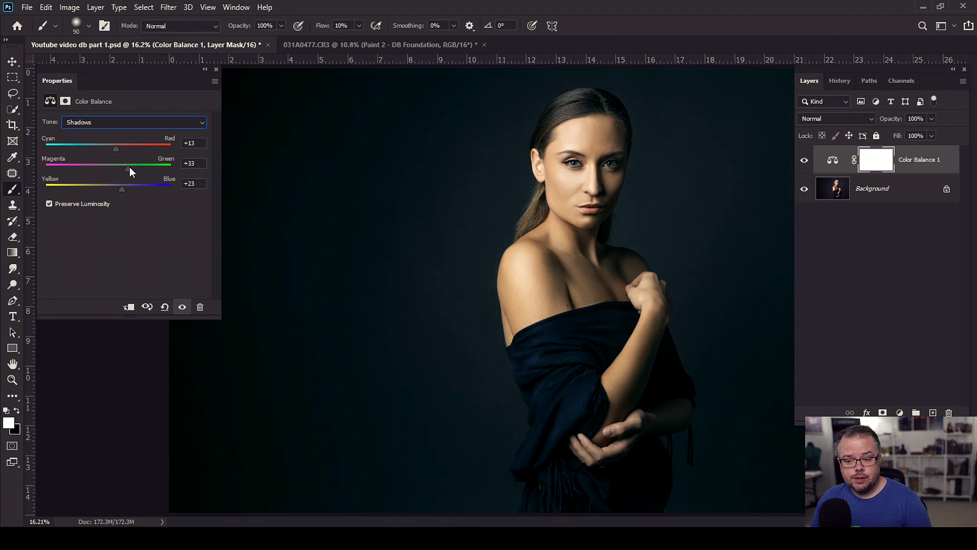
left_click_drag(129, 167, 133, 165)
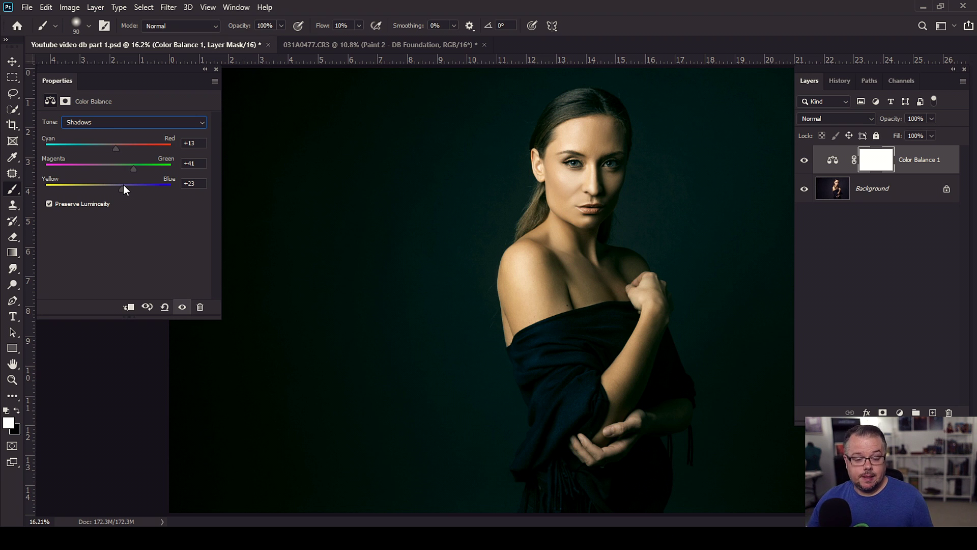
left_click_drag(132, 166, 106, 173)
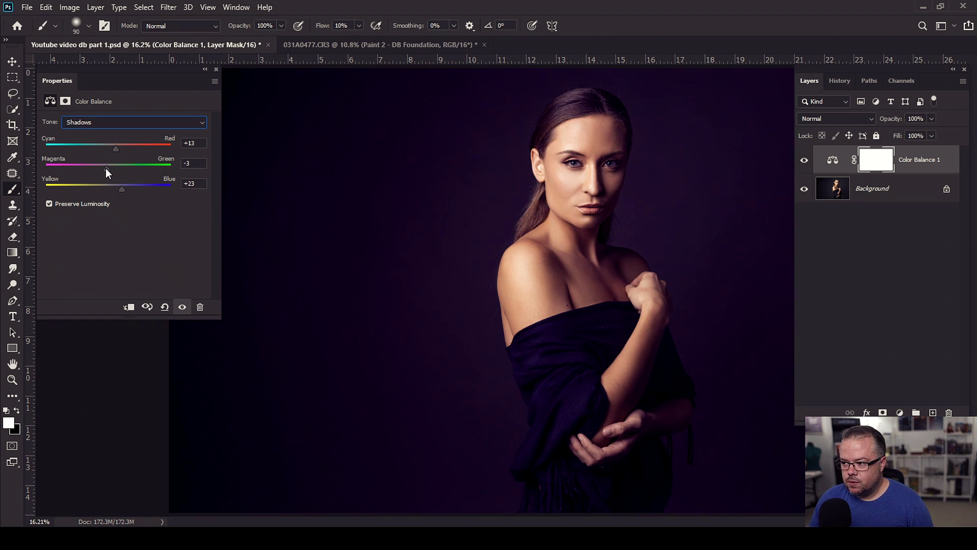
left_click(81, 122)
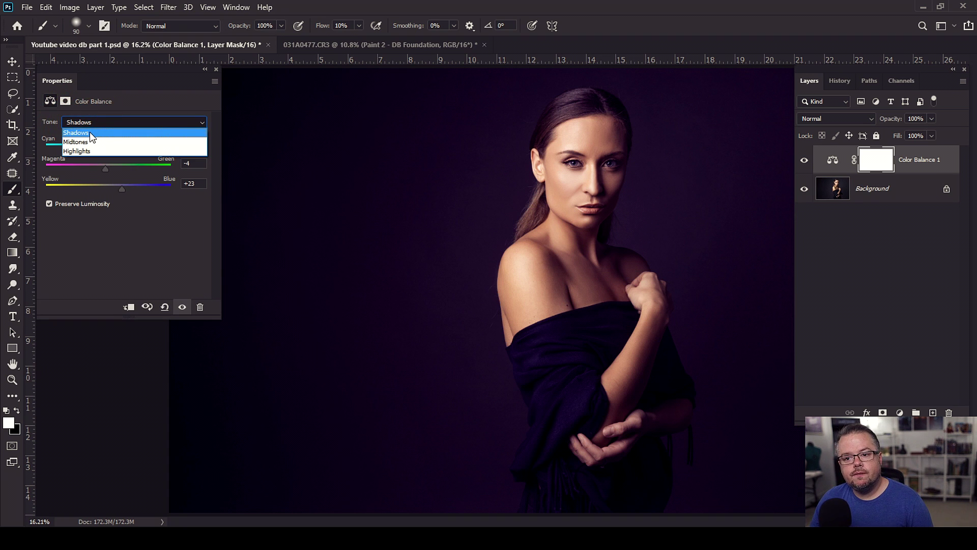
Reset the shadow Cyan-Red, Magenta-Green and Yellow-Blue values to 0.
left_click(90, 133)
left_click(194, 143)
type("0")
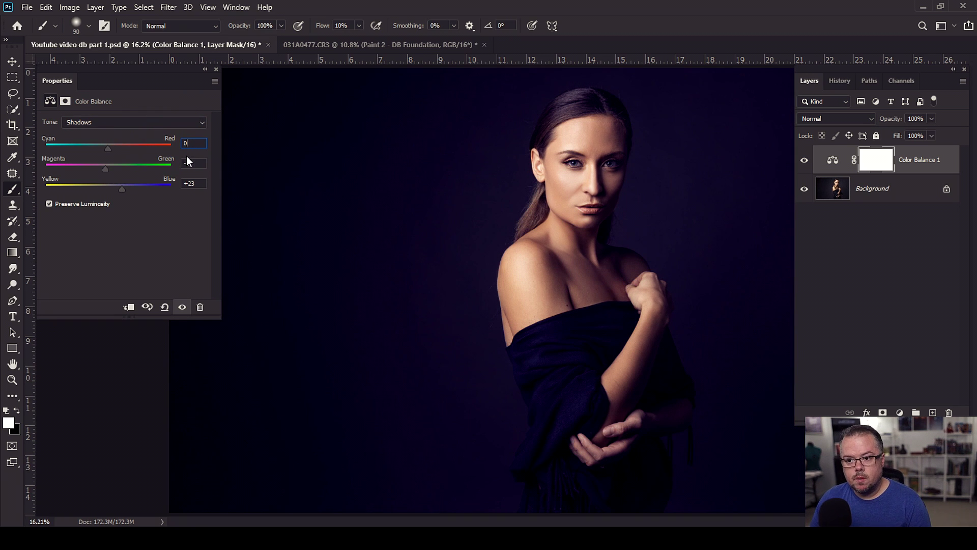
left_click(193, 162)
type("0")
left_click(190, 184)
type("0")
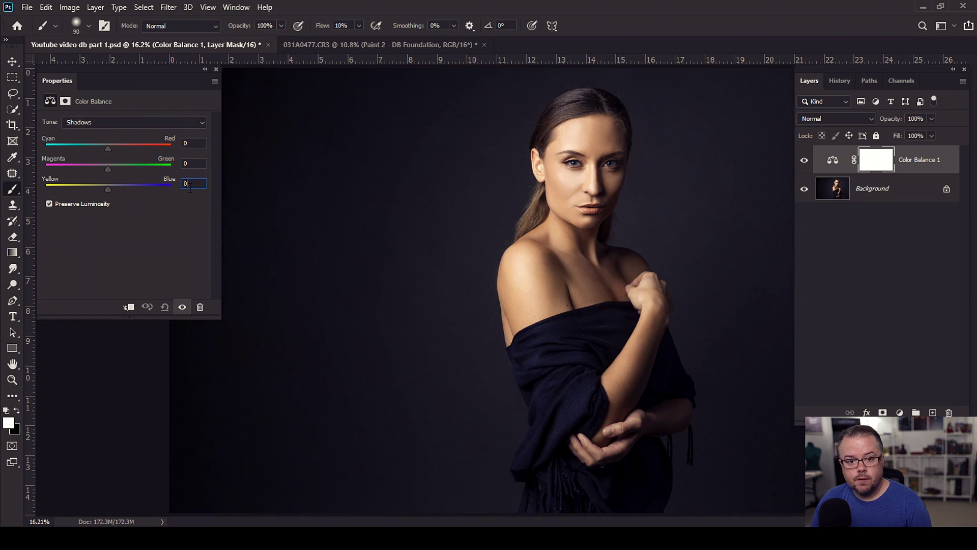
Switch the tone range to Highlights and select the Move tool.
left_click(86, 122)
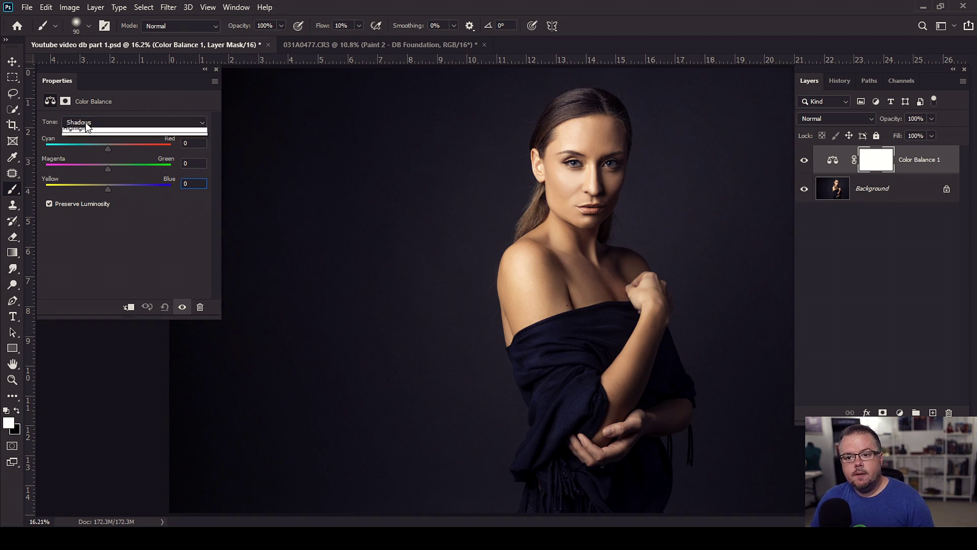
left_click(87, 148)
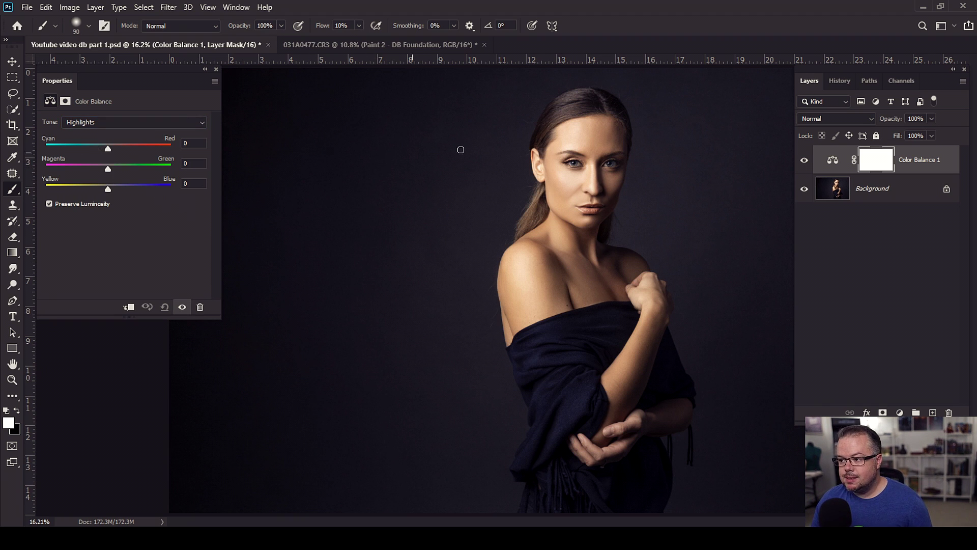
key("v")
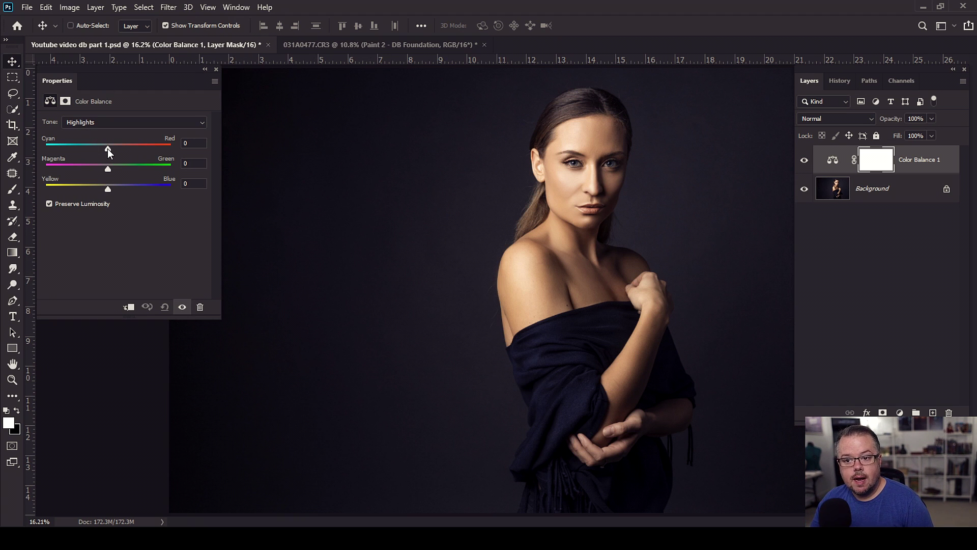
left_click_drag(108, 150, 145, 141)
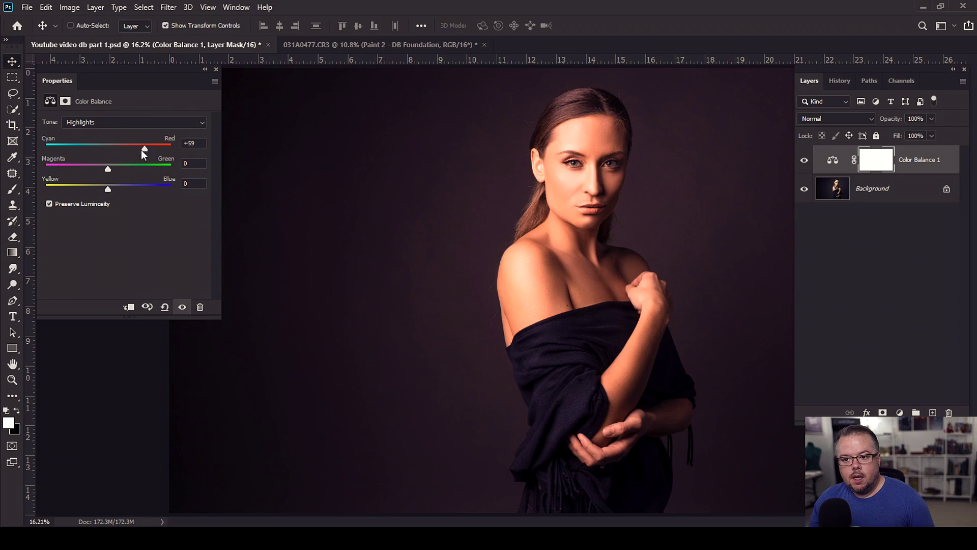
left_click_drag(144, 148, 108, 152)
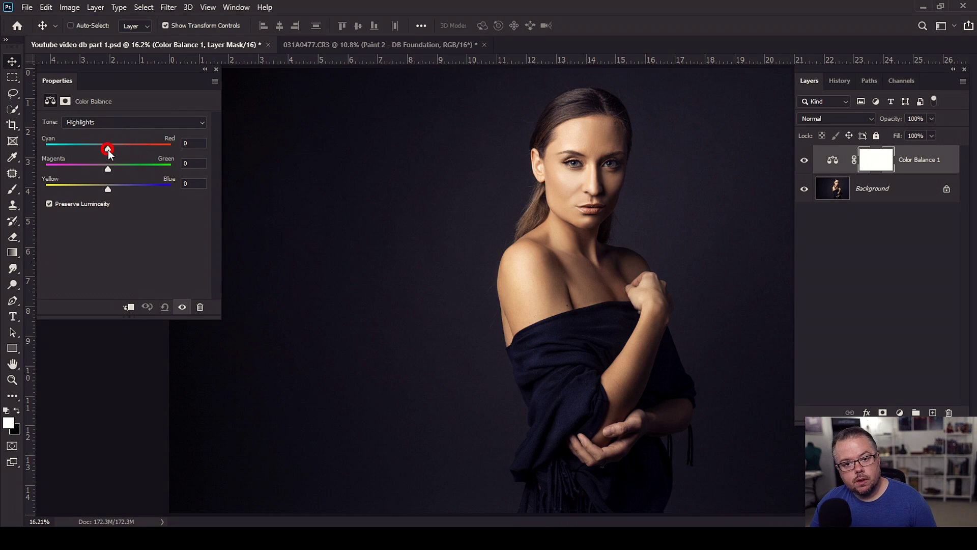
left_click(106, 123)
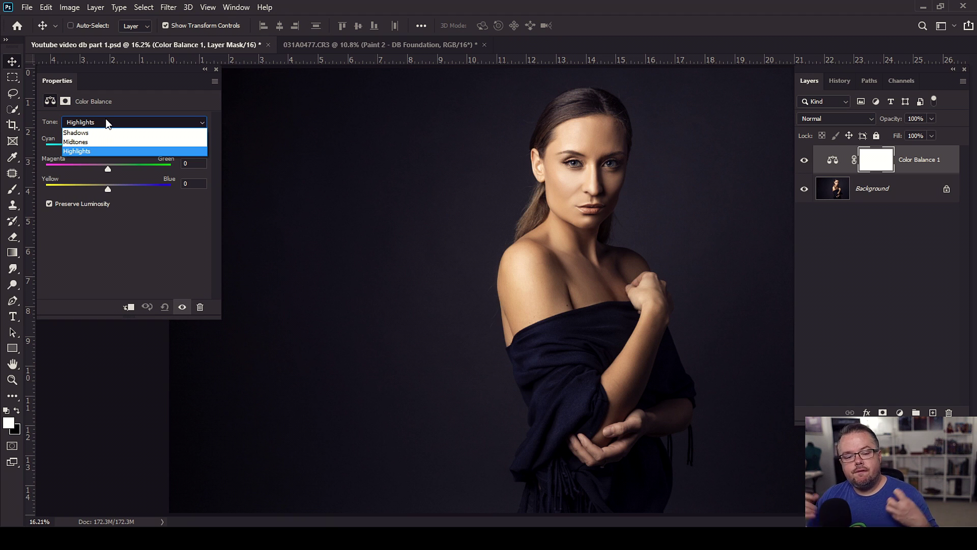
Switch the Color Balance tone range from Highlights to Midtones.
left_click(89, 142)
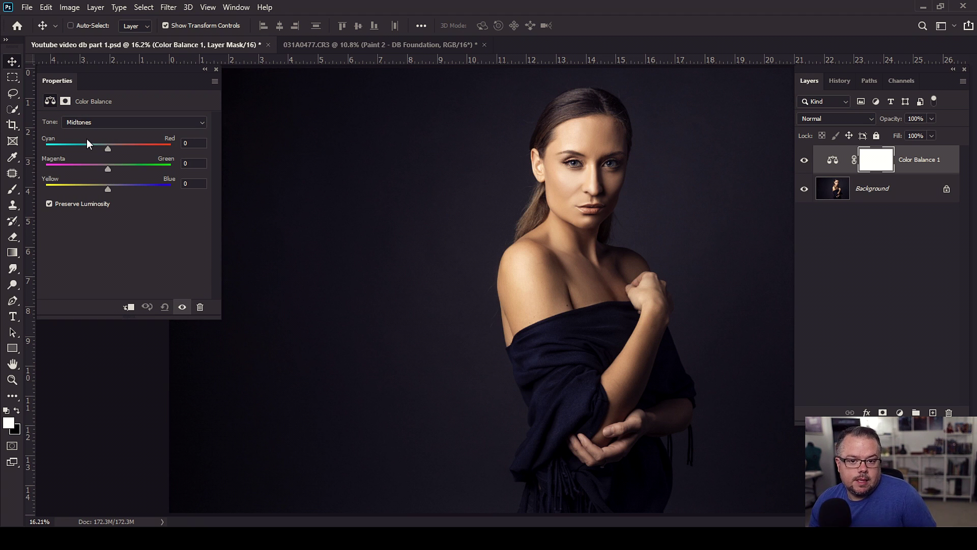
left_click(109, 186)
Set the midtones to Cyan-Red -25, Magenta-Green +25, Yellow-Blue +57, then return to Shadows.
left_click_drag(108, 186, 141, 186)
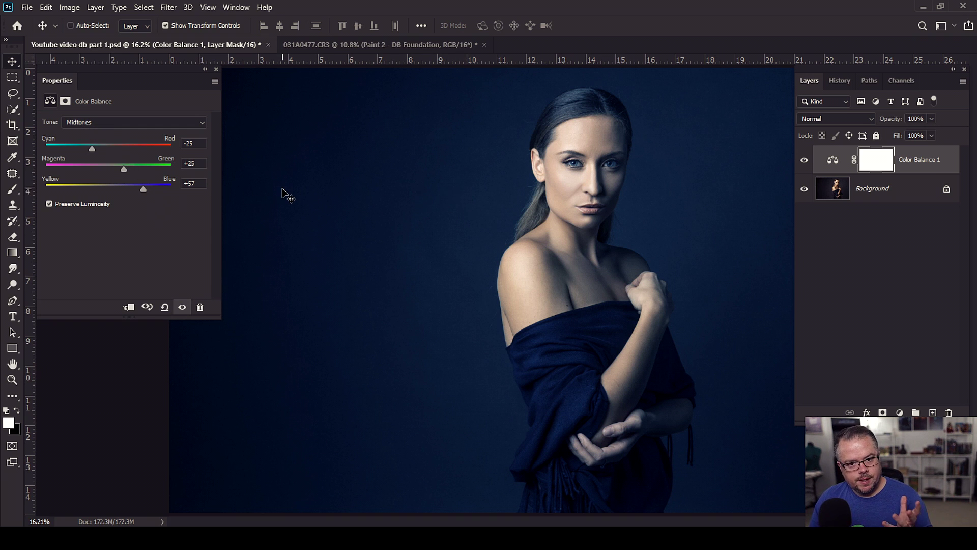
left_click(90, 122)
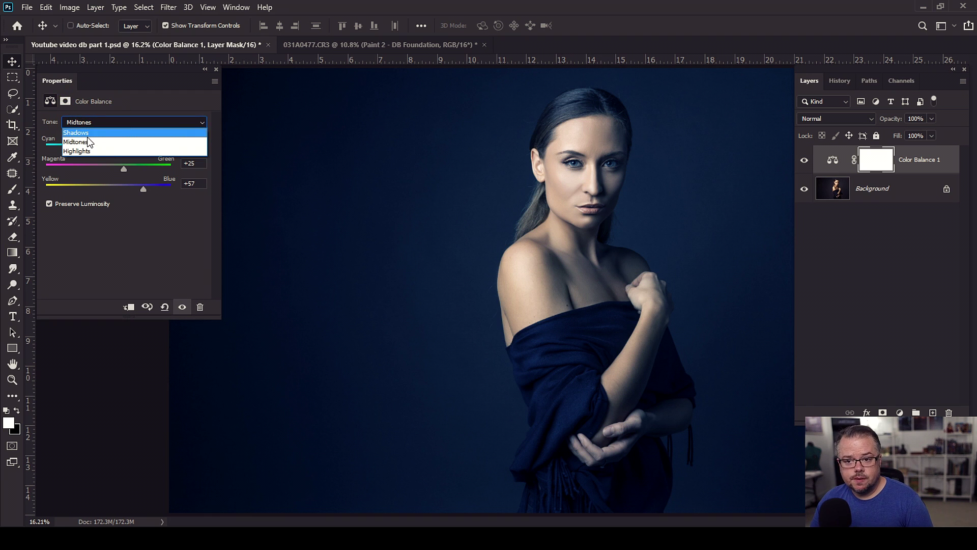
left_click(84, 133)
Try shadow Yellow-Blue +12 and highlight Cyan-Red +14, then delete Color Balance 1.
left_click_drag(111, 189, 115, 187)
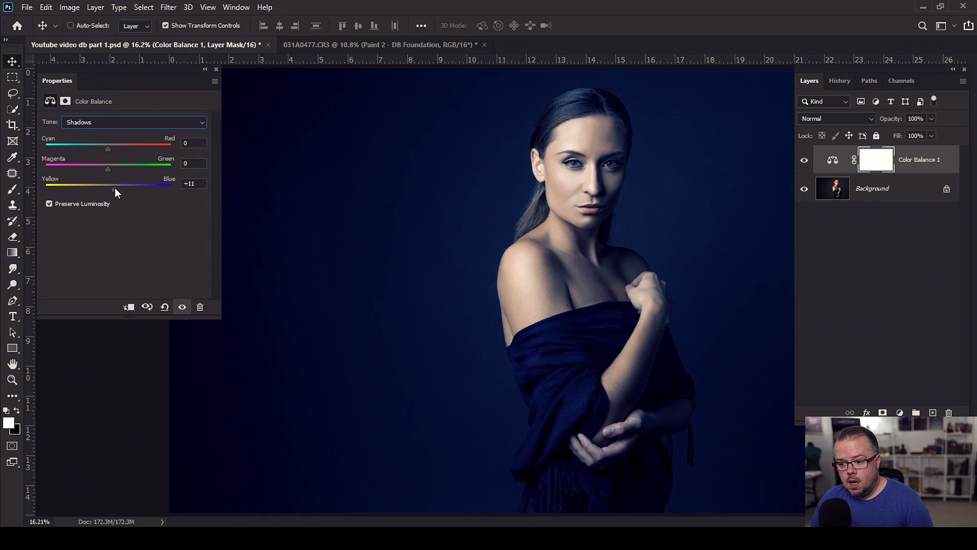
left_click(93, 121)
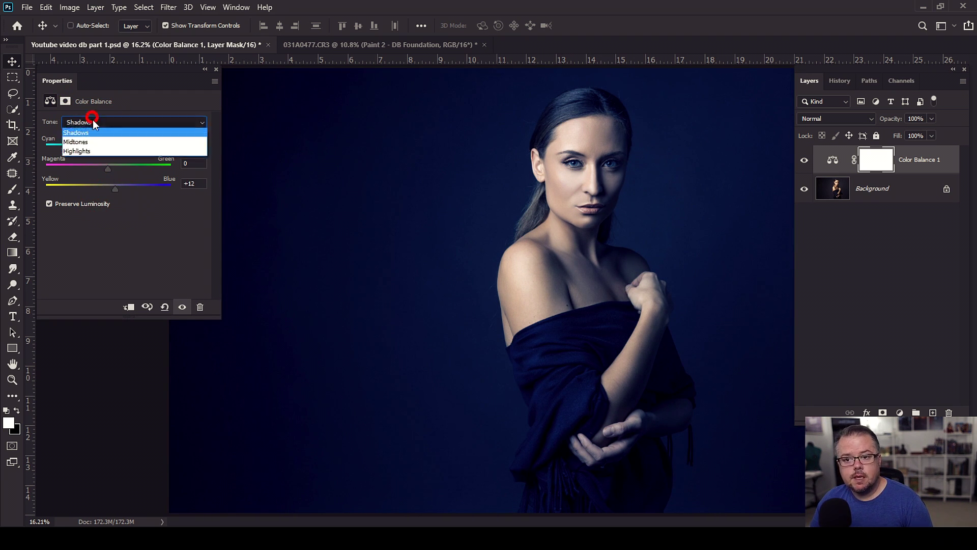
left_click(90, 153)
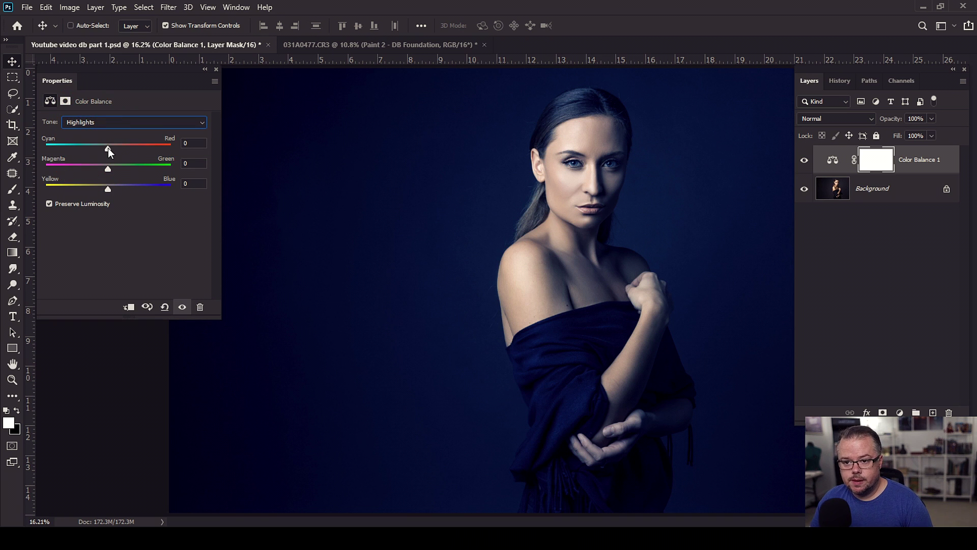
left_click_drag(108, 148, 117, 149)
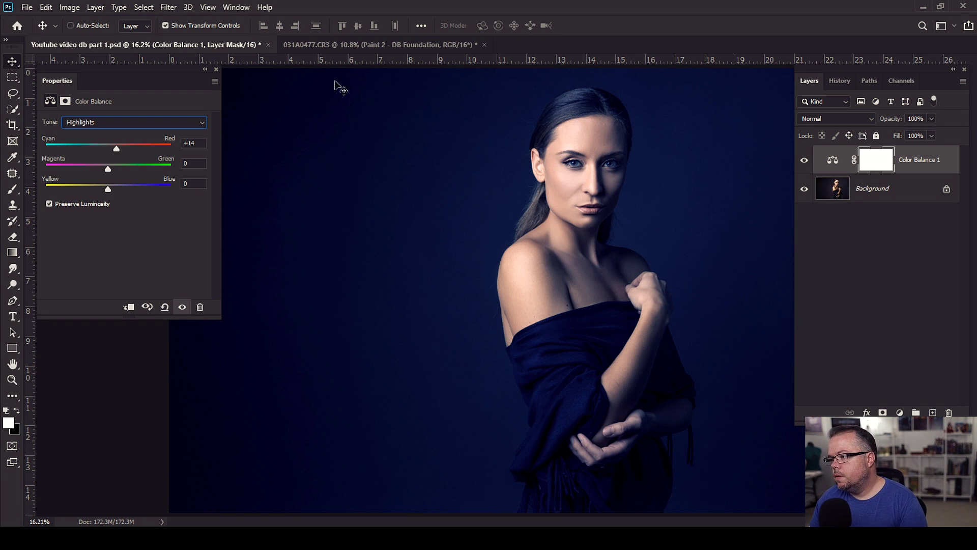
key("Delete")
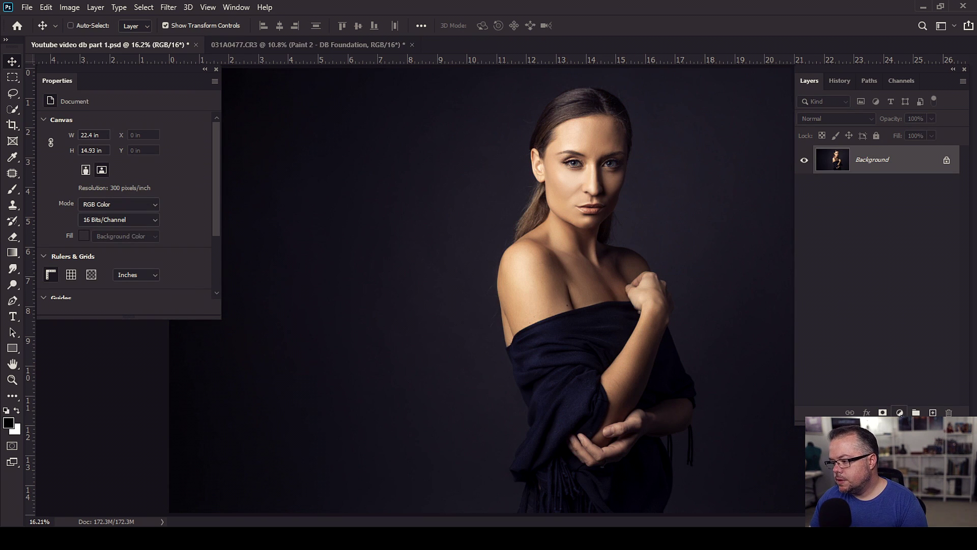
Add a new Color Balance layer with the shadows' Yellow-Blue set to +81.
left_click(900, 412)
left_click(914, 313)
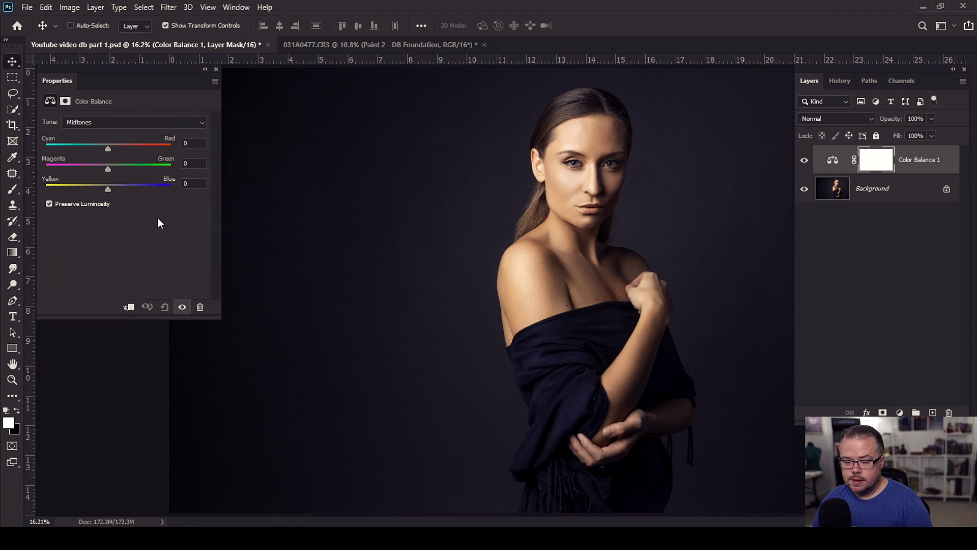
left_click(109, 122)
left_click(104, 128)
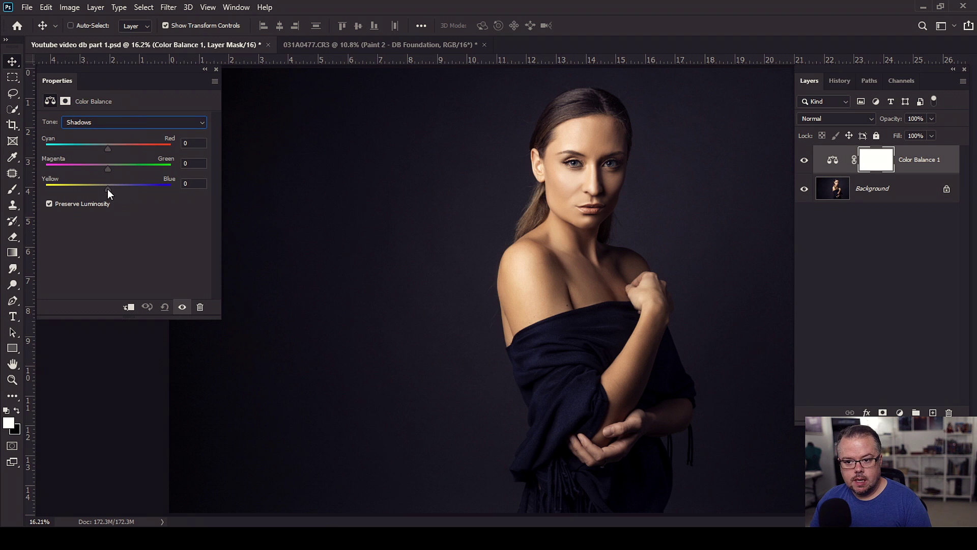
left_click_drag(107, 190, 149, 190)
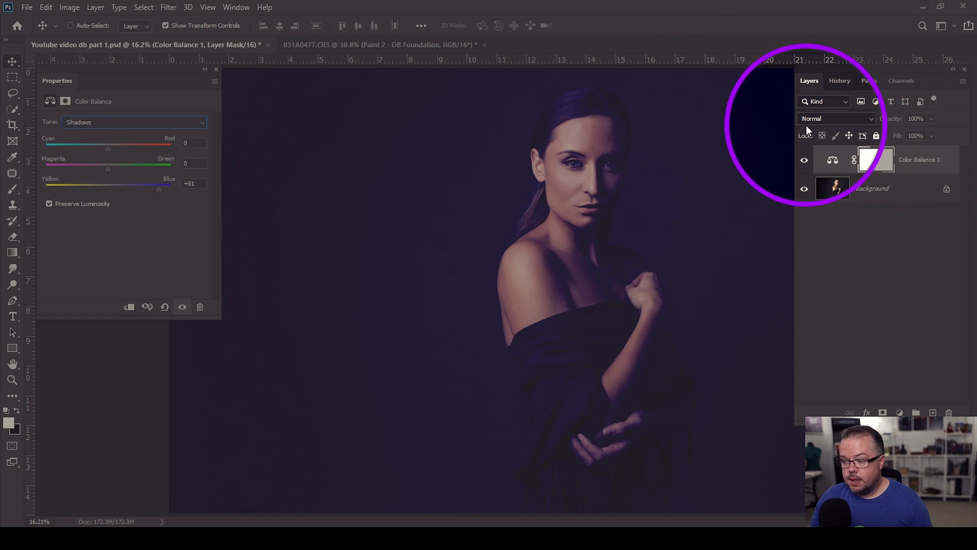
left_click(814, 120)
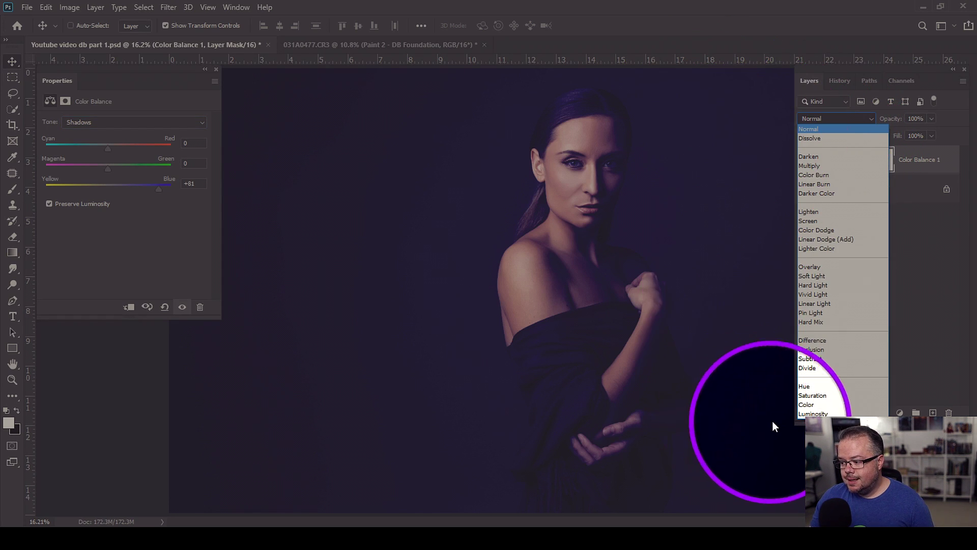
left_click(808, 130)
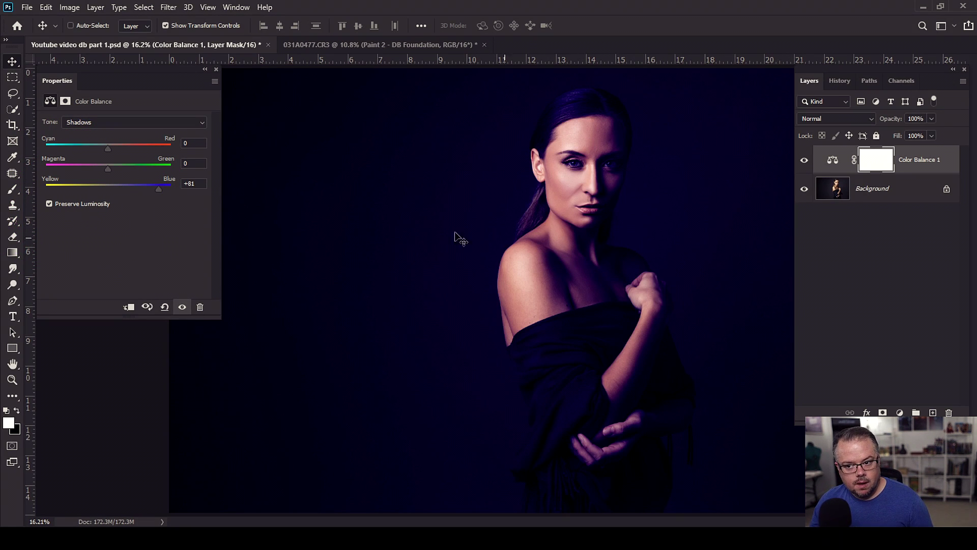
Compare Preserve Luminosity and layer visibility, keep luminosity on, and ease shadow Yellow/Blue from +81 to +29.
left_click(48, 204)
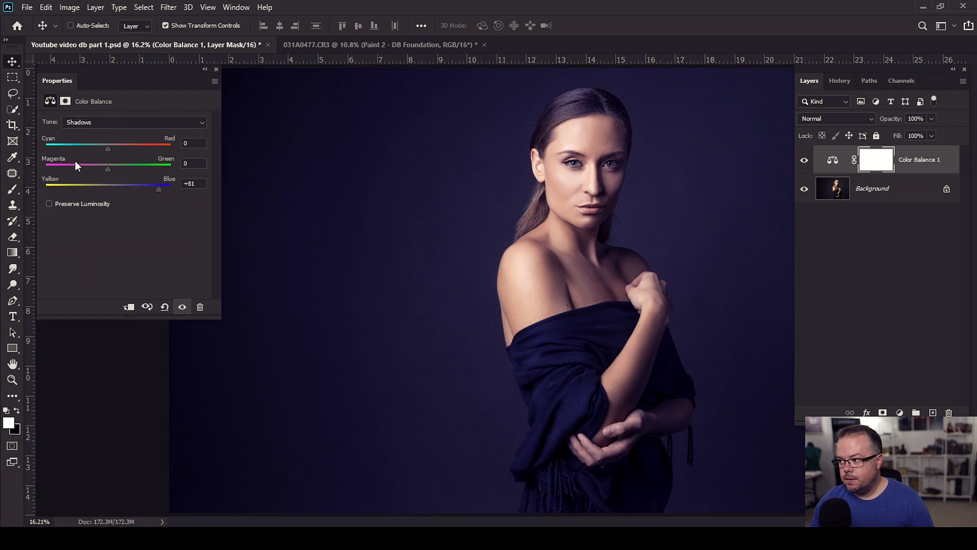
left_click(804, 161)
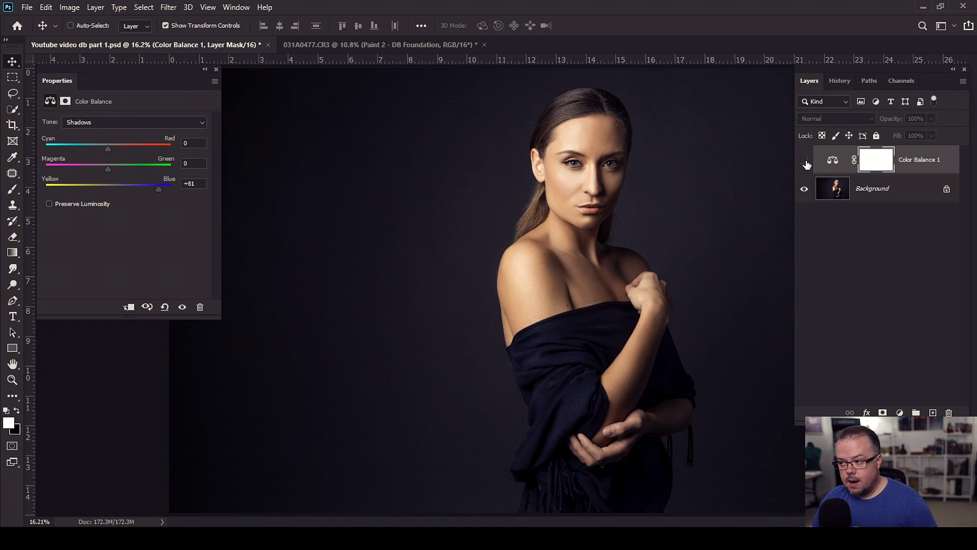
left_click(804, 161)
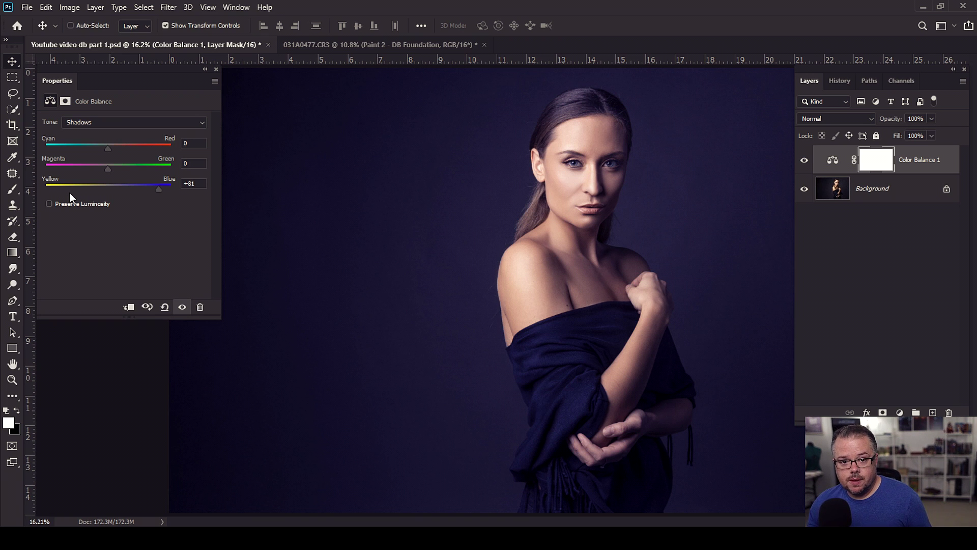
left_click(48, 204)
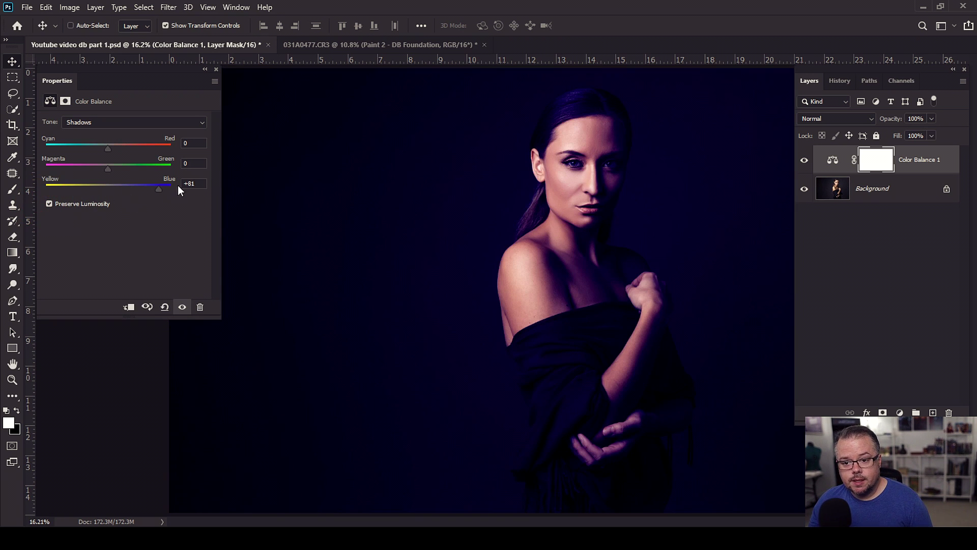
left_click_drag(160, 187, 123, 188)
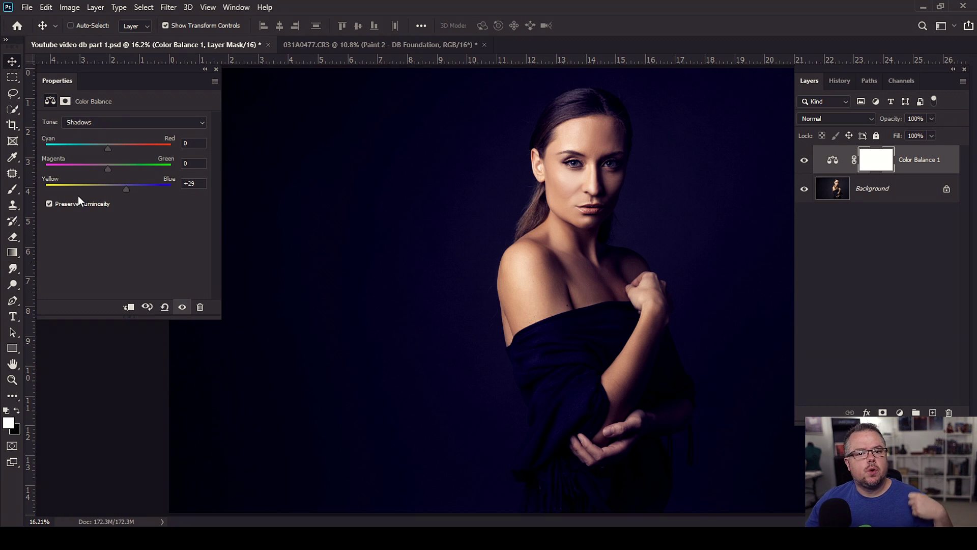
Add Color Balance 2 and set its Highlights to Cyan/Red +15 and Yellow/Blue -14.
left_click(900, 413)
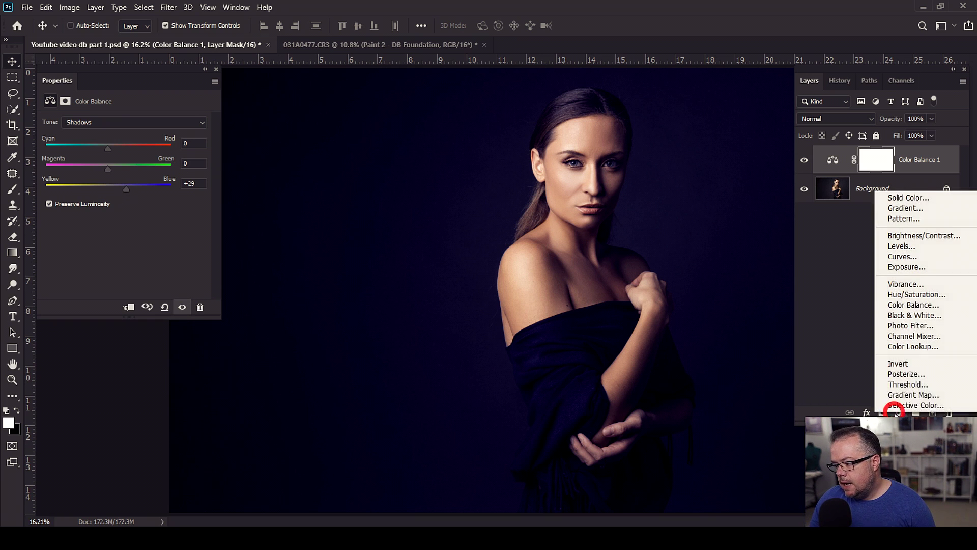
left_click(908, 304)
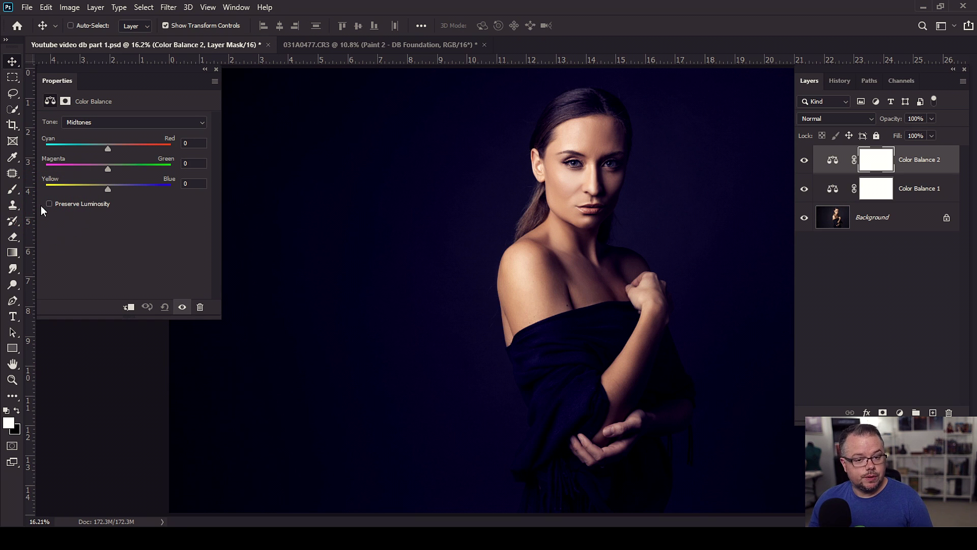
left_click(108, 122)
left_click(96, 152)
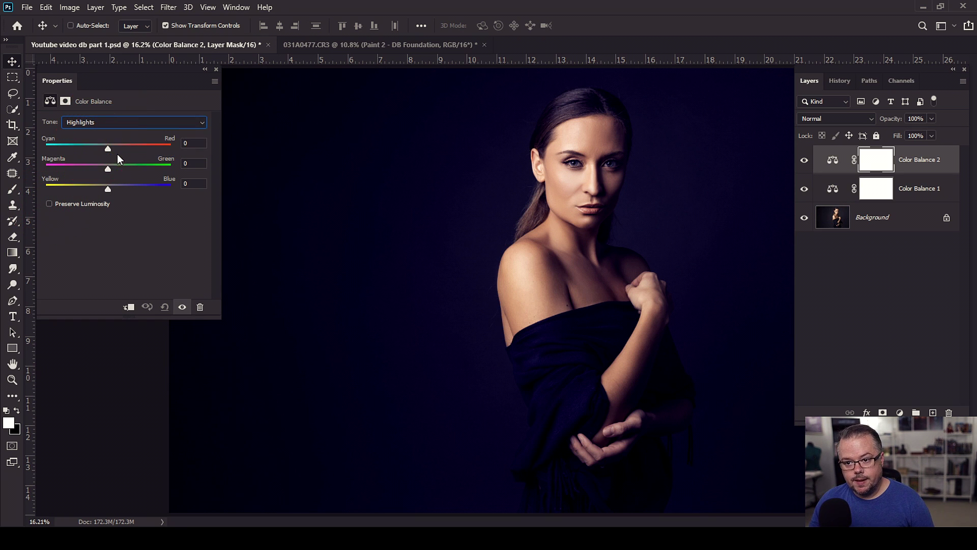
left_click_drag(108, 148, 117, 147)
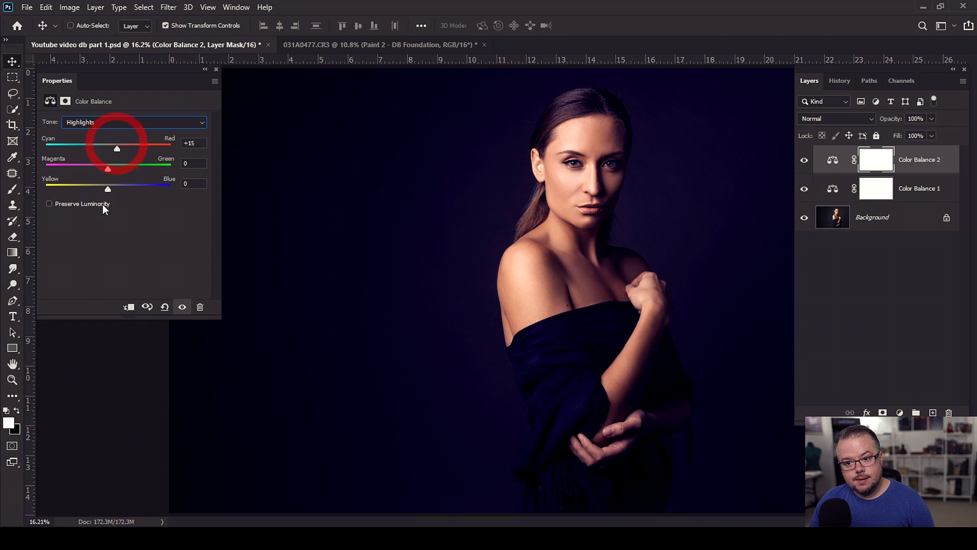
left_click_drag(107, 188, 100, 188)
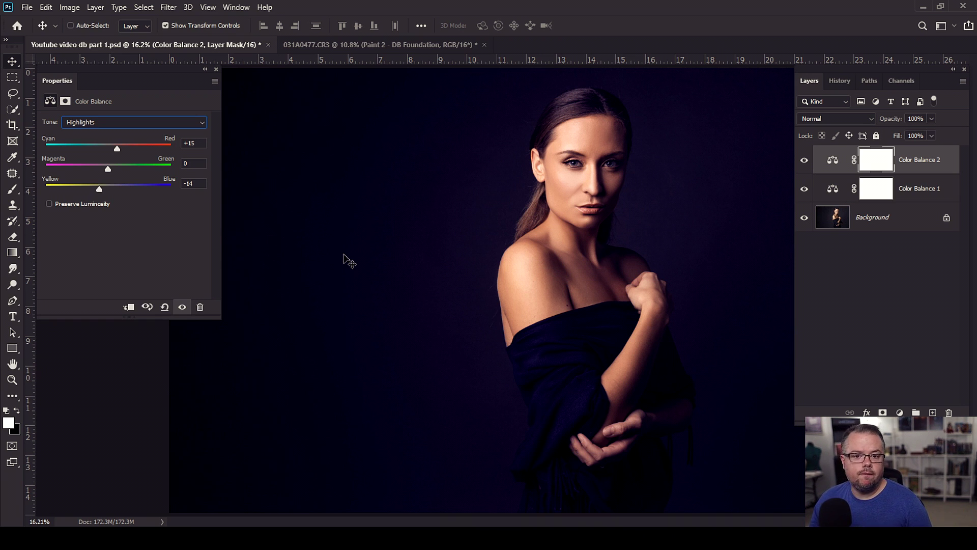
Switch to the red-background 031A0477.CR3 portrait and add a Color Balance layer.
left_click(360, 45)
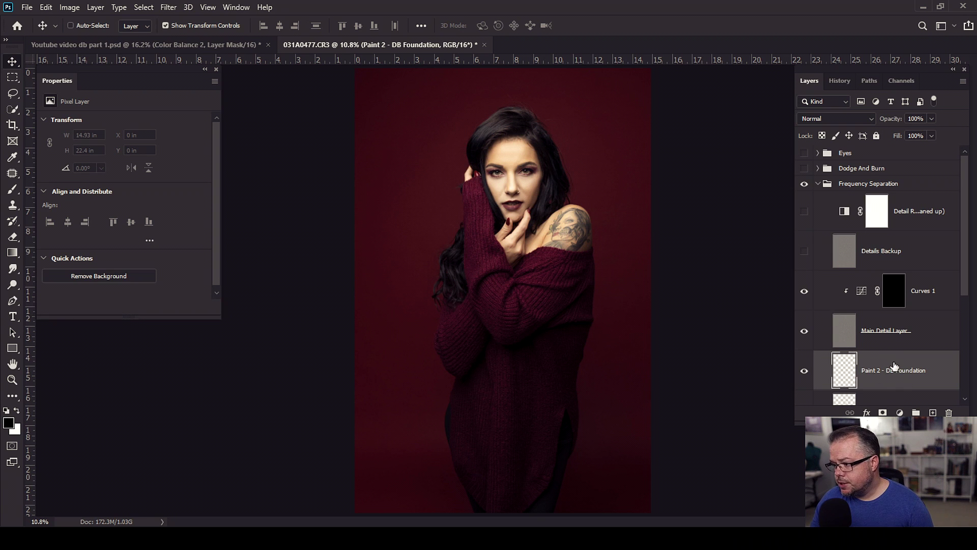
scroll(894, 362, "down", 1)
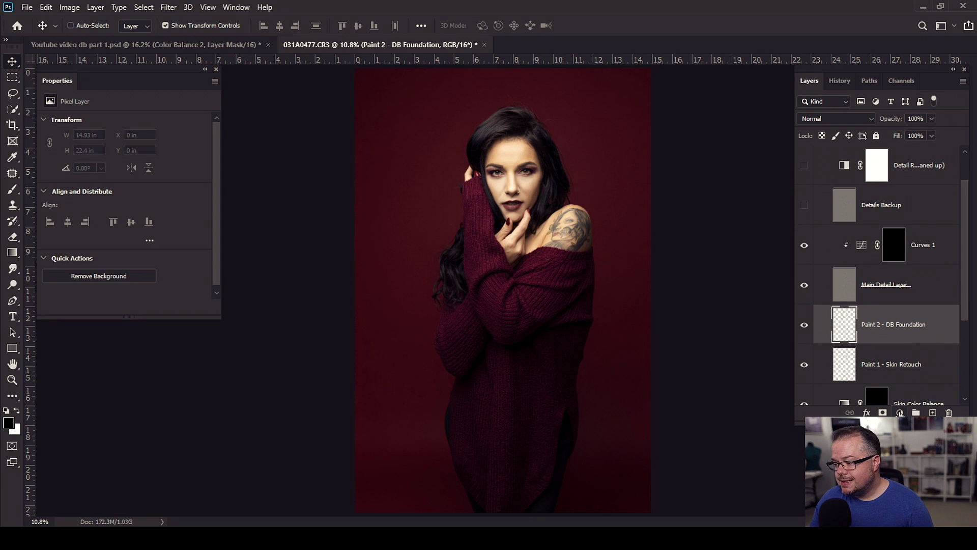
left_click(900, 413)
left_click(908, 303)
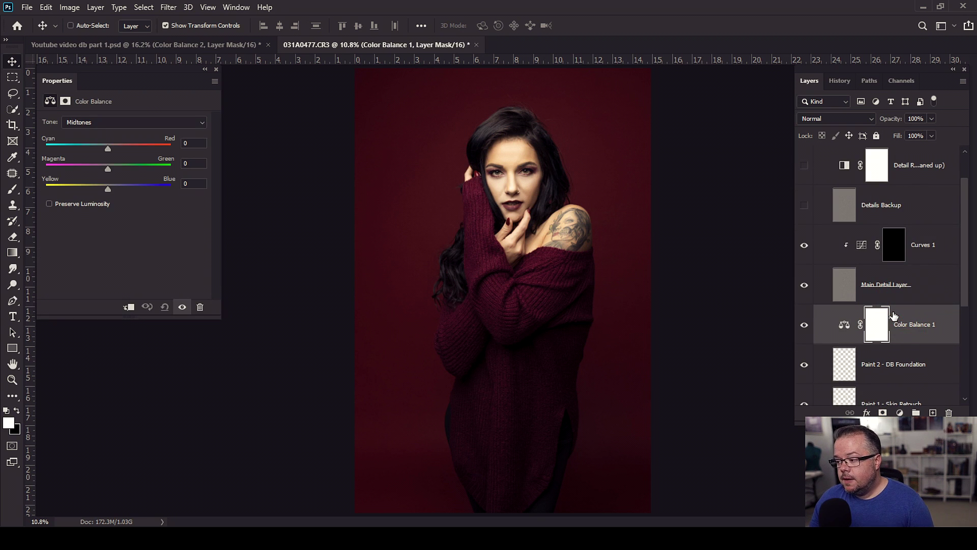
Zoom to about 58.7% and centre the model's face in the view.
scroll(861, 331, "down", 1)
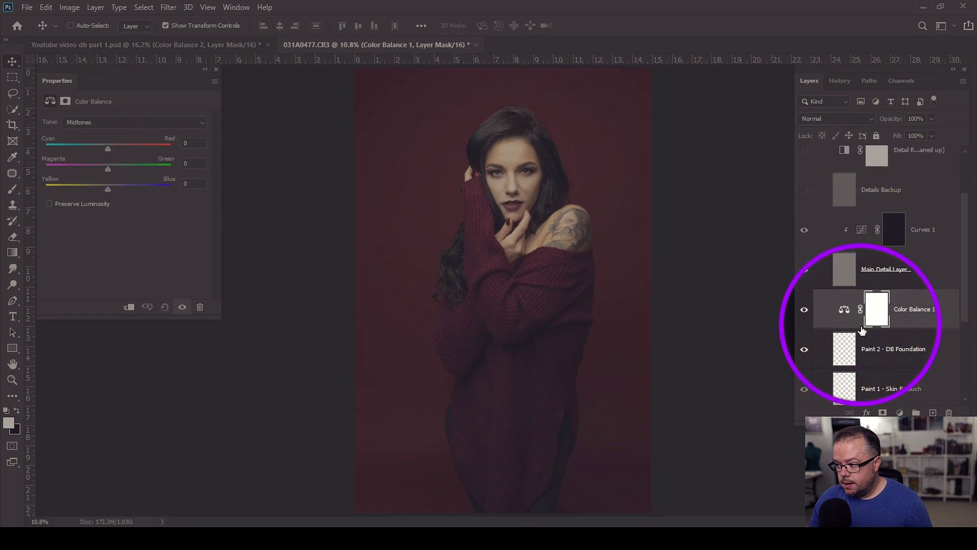
scroll(862, 331, "down", 2)
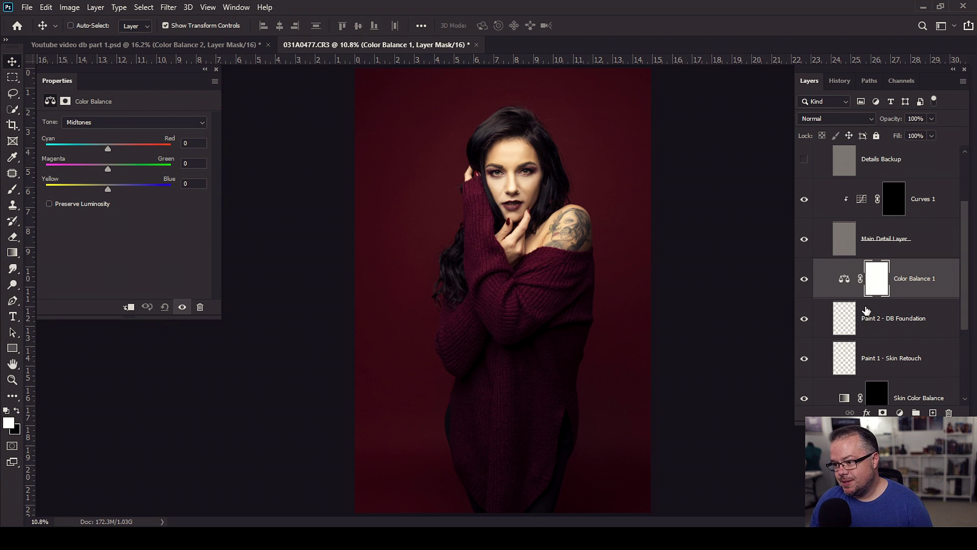
scroll(494, 177, "up", 8)
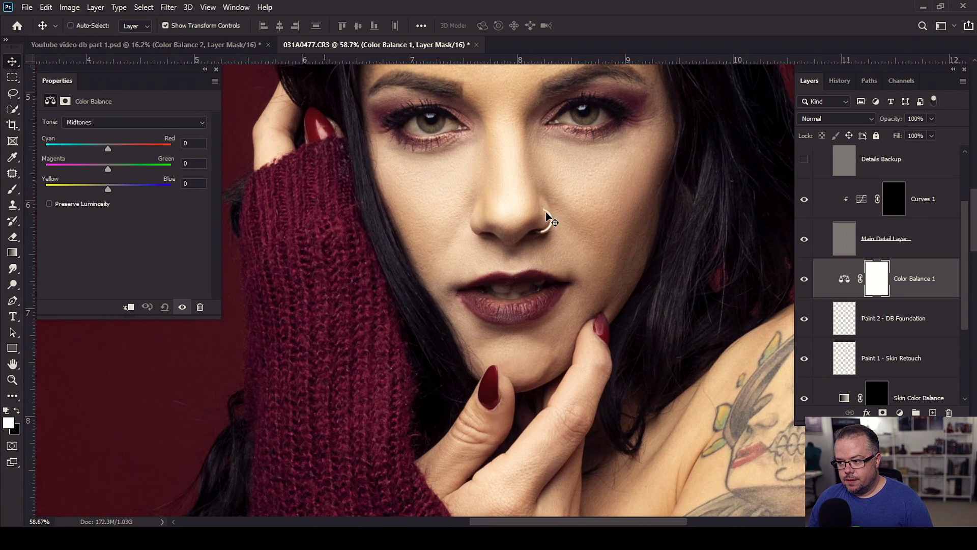
left_click_drag(493, 177, 488, 256)
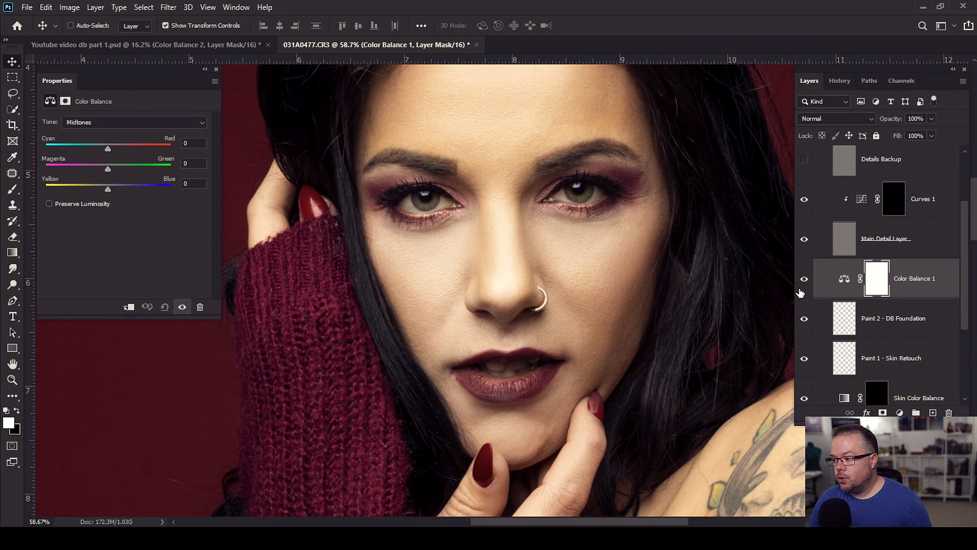
Turn on Preserve Luminosity and set Color Balance 1 highlights to Cyan–Red +6, Yellow–Blue -7.
left_click(49, 203)
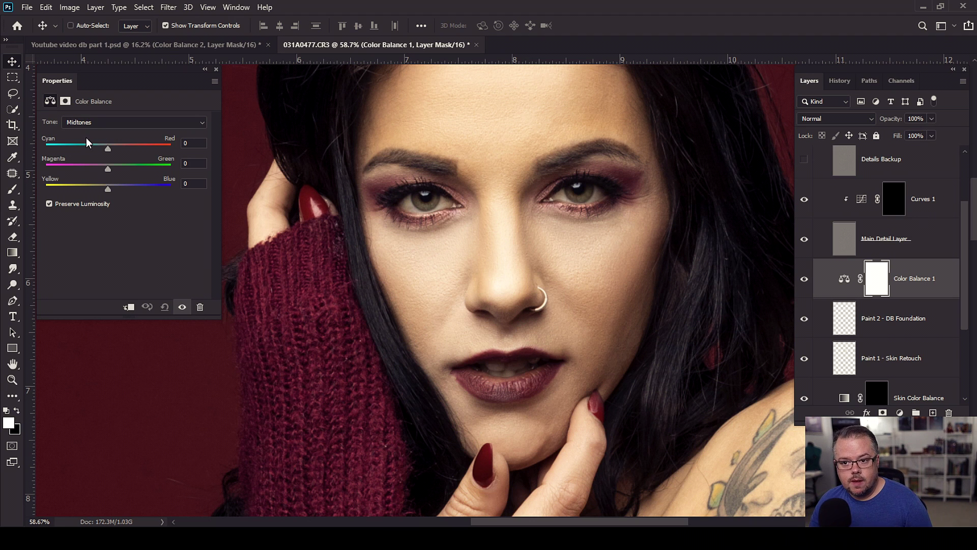
left_click(98, 121)
left_click(93, 152)
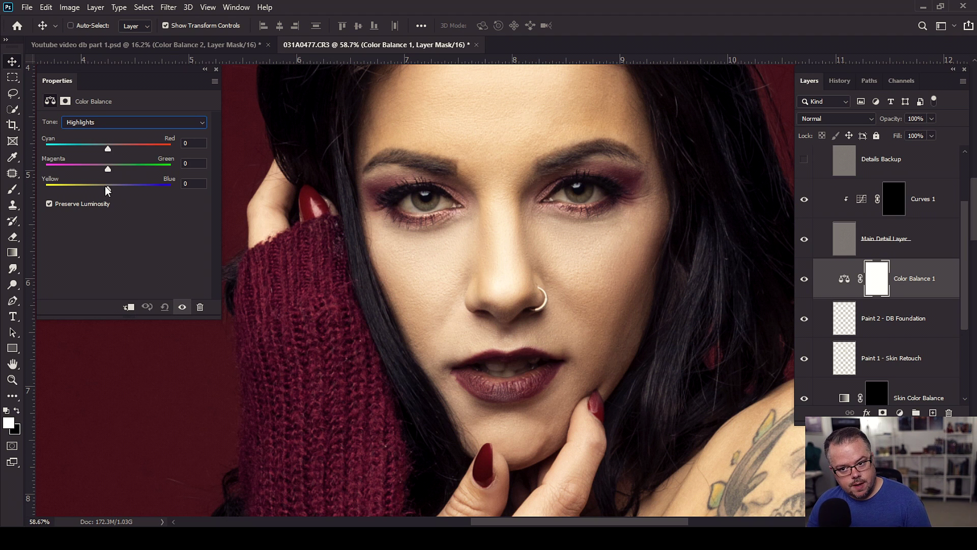
left_click_drag(107, 186, 106, 187)
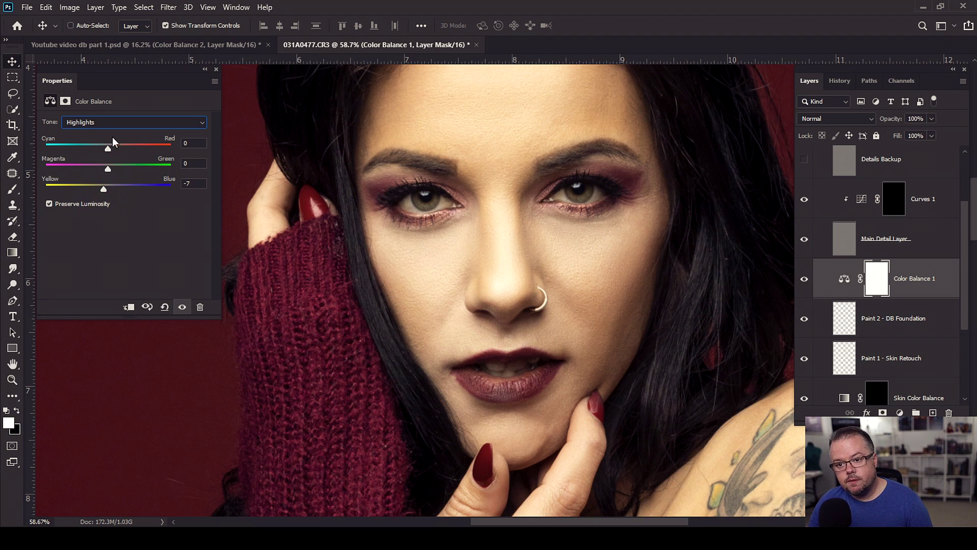
left_click_drag(108, 149, 110, 149)
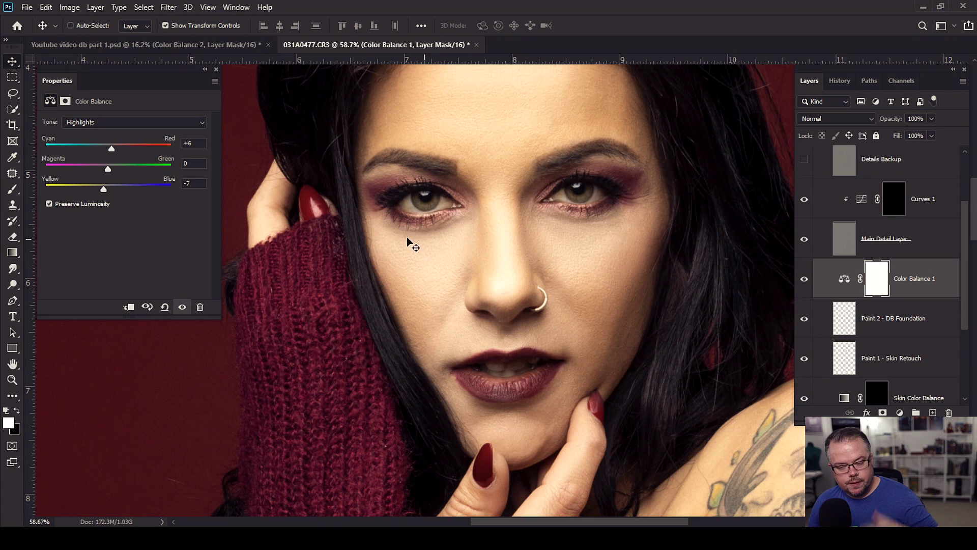
Set Color Balance 1's midtones to Cyan–Red +6 and Yellow–Blue -6.
left_click(97, 124)
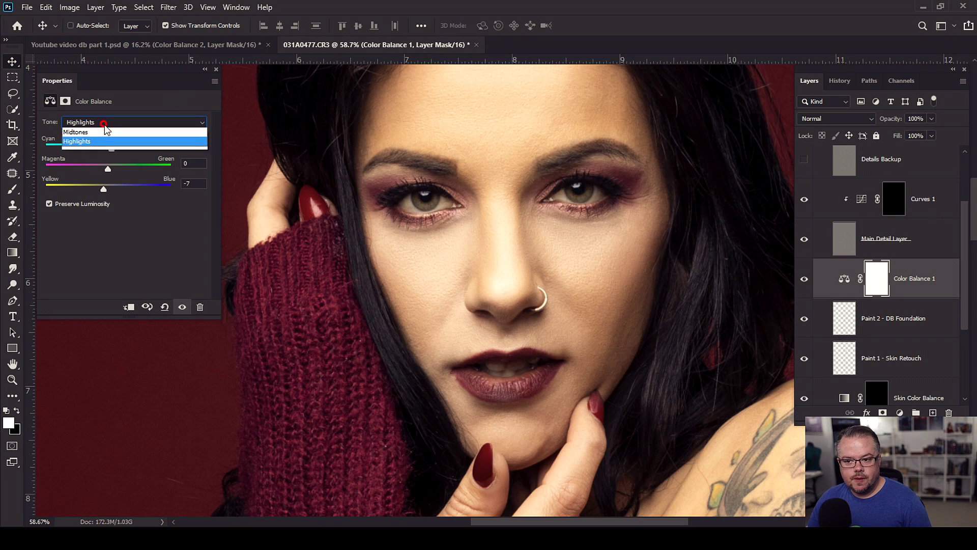
left_click(97, 141)
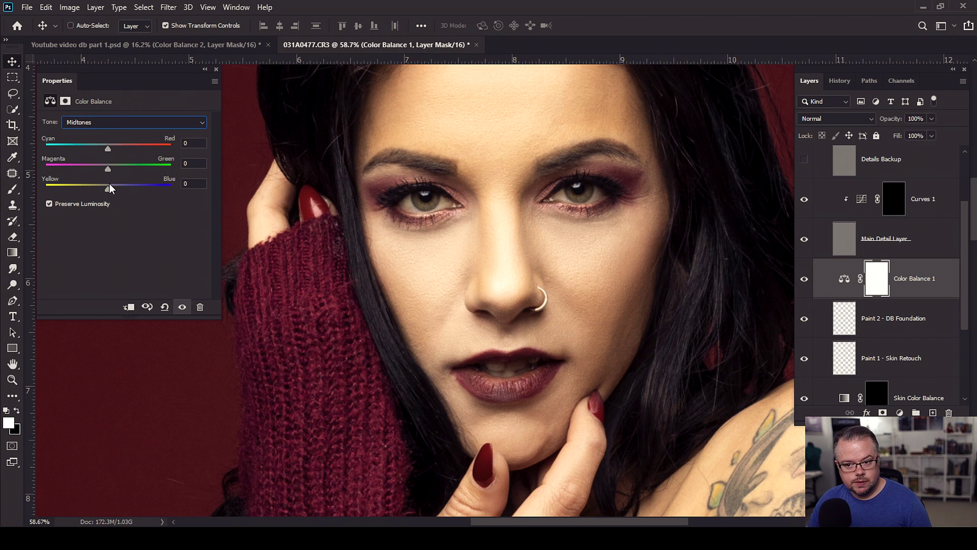
left_click_drag(109, 188, 104, 189)
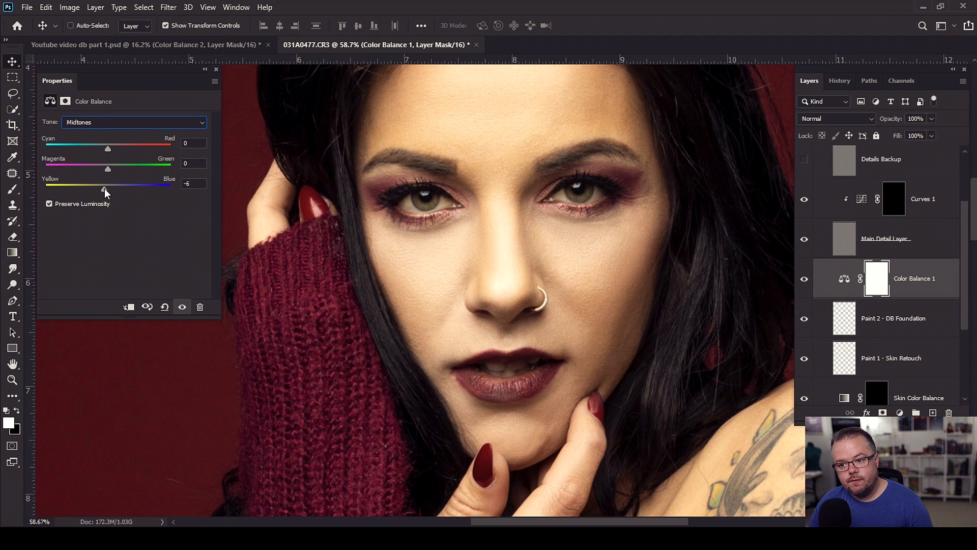
left_click_drag(109, 147, 112, 145)
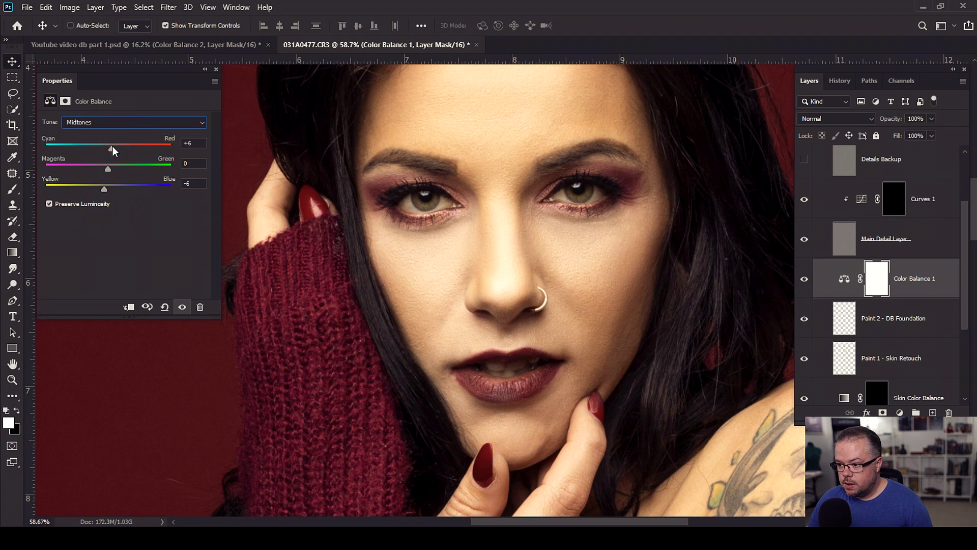
Set the shadows to Cyan–Red +3 and Yellow–Blue -5.
left_click(111, 122)
left_click(77, 133)
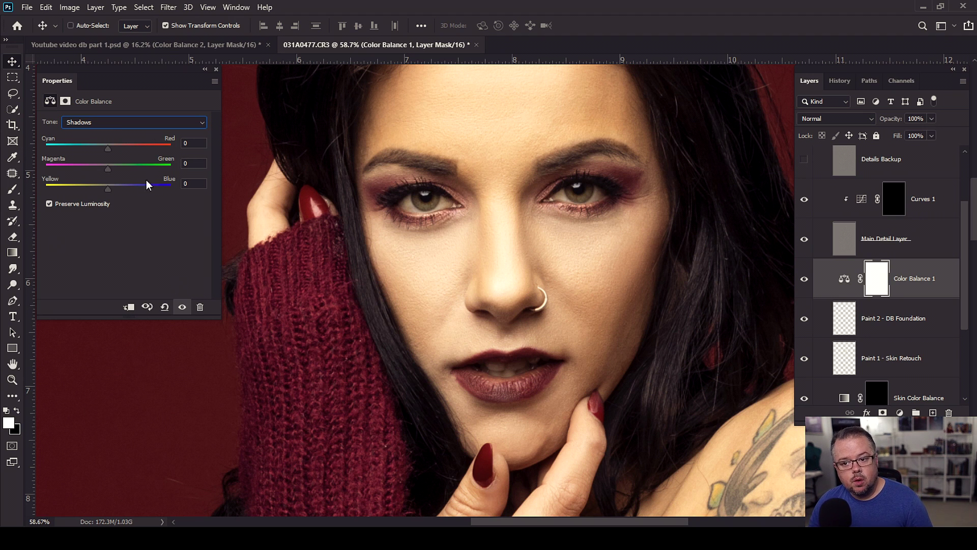
left_click_drag(110, 190, 104, 191)
left_click(108, 146)
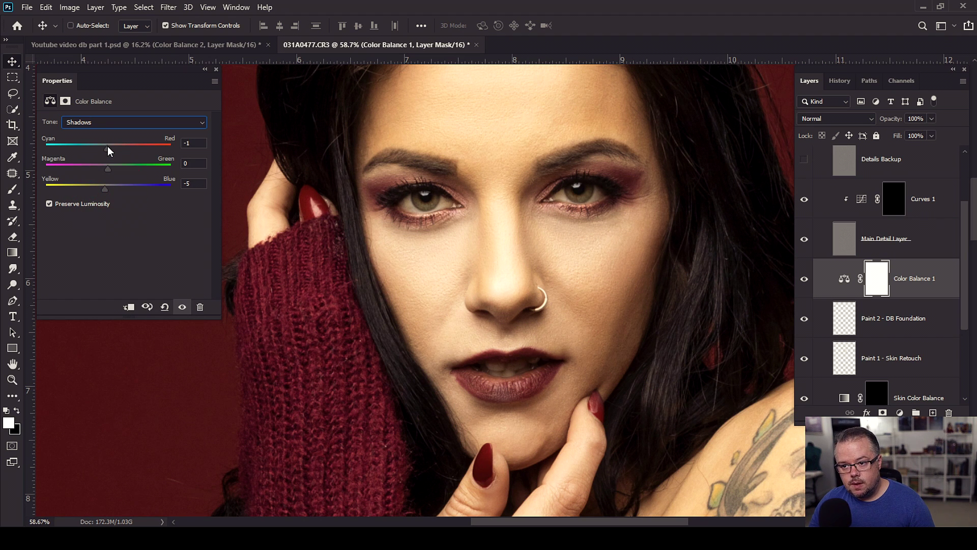
left_click_drag(110, 146, 110, 146)
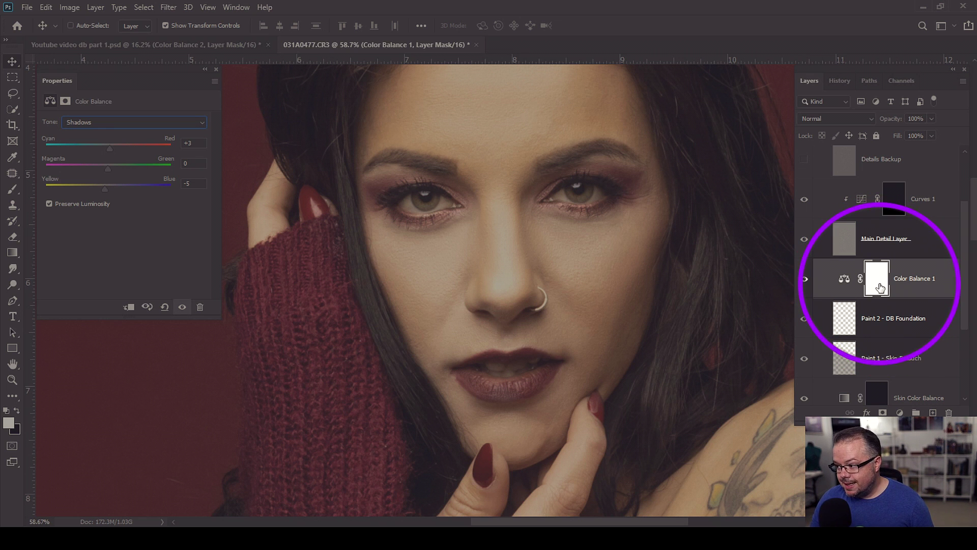
left_click(840, 274)
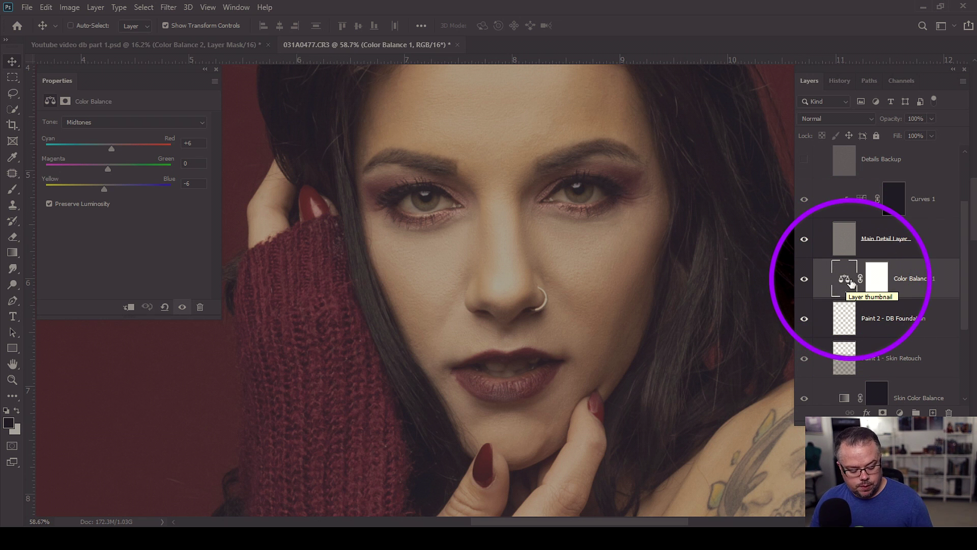
Invert Color Balance 1's layer mask to black with Ctrl+I, hiding the adjustment.
left_click(882, 285)
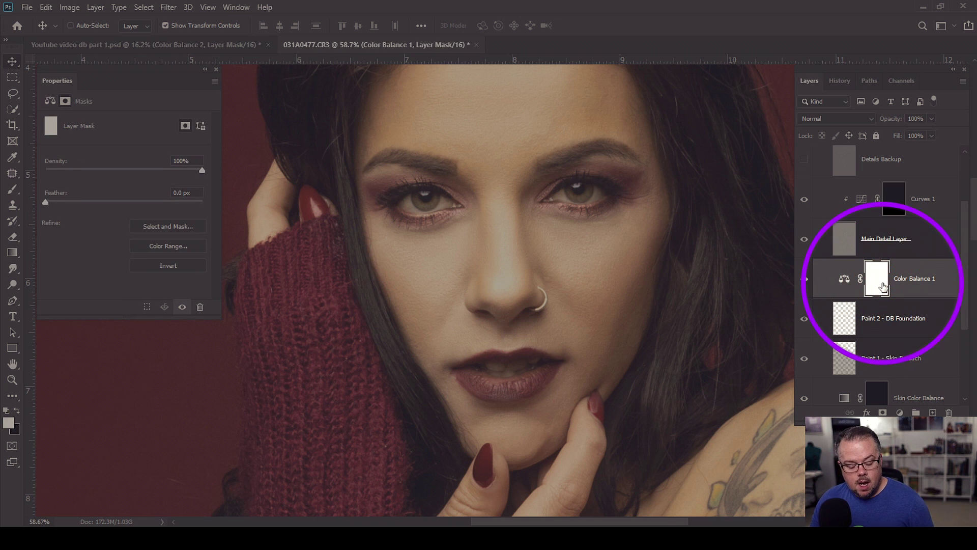
key("ctrl")
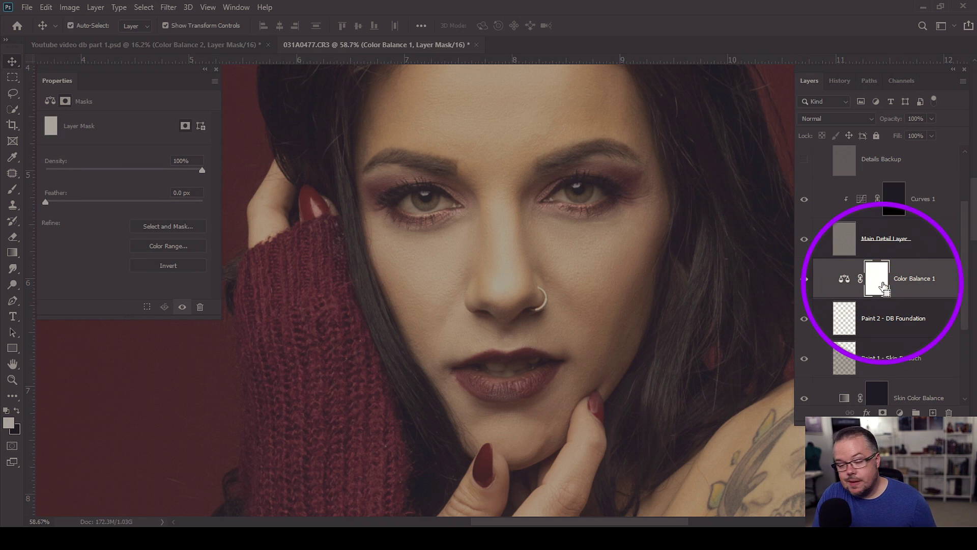
key("ctrl+i")
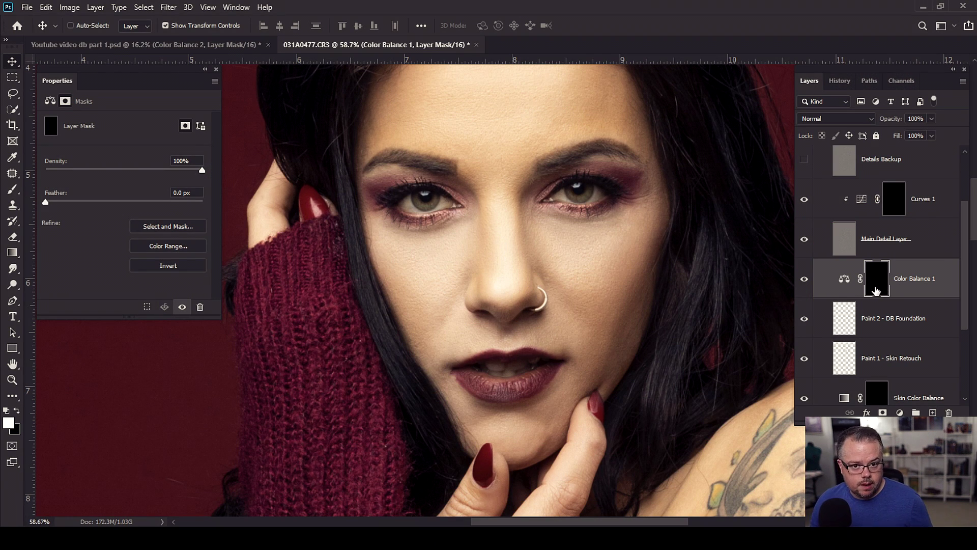
Paint white with the Brush over the uneven skin near the upper lip and cheek.
key("b")
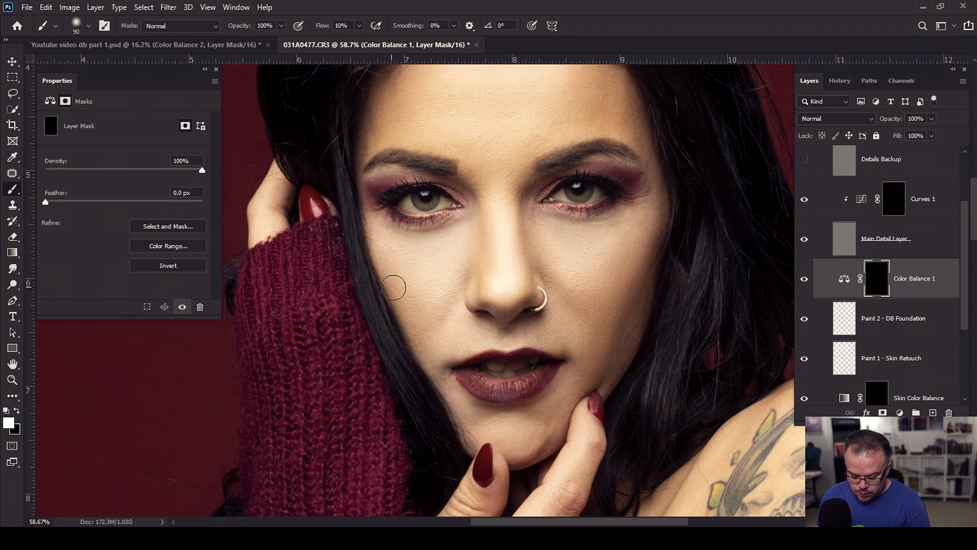
key("bracketright")
key("bracketright")
key("bracketright")
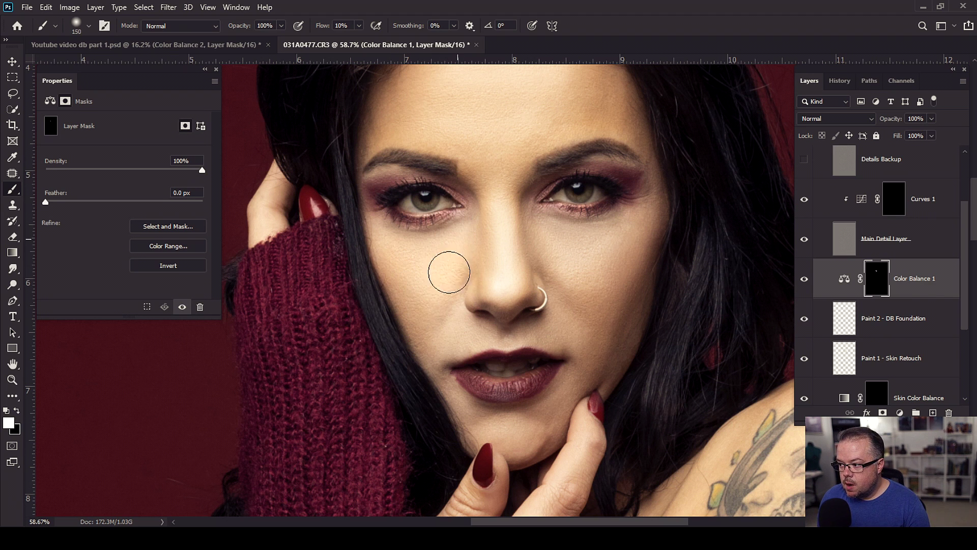
key("bracketleft")
key("bracketleft")
key("bracketleft")
left_click_drag(467, 333, 429, 338)
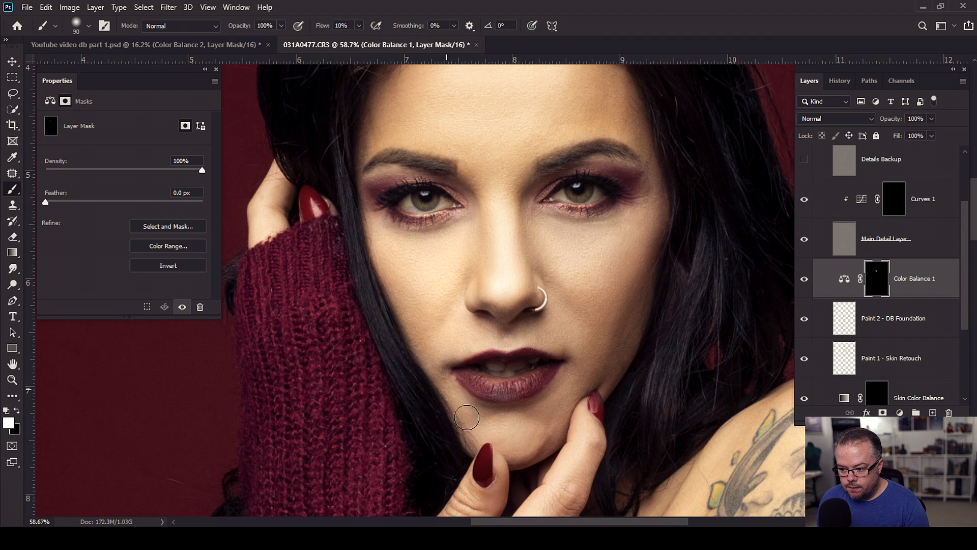
key("bracketright")
key("bracketright")
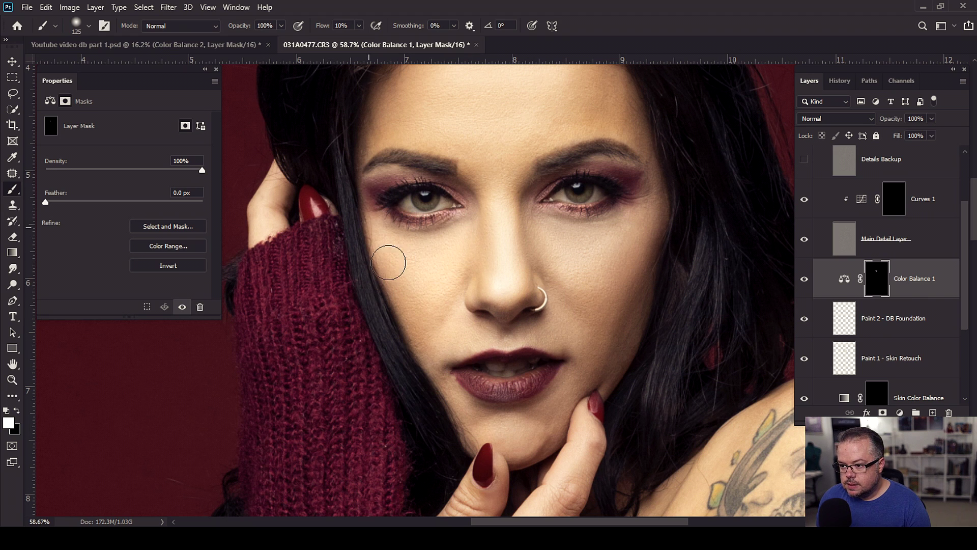
key("bracketleft")
key("bracketleft")
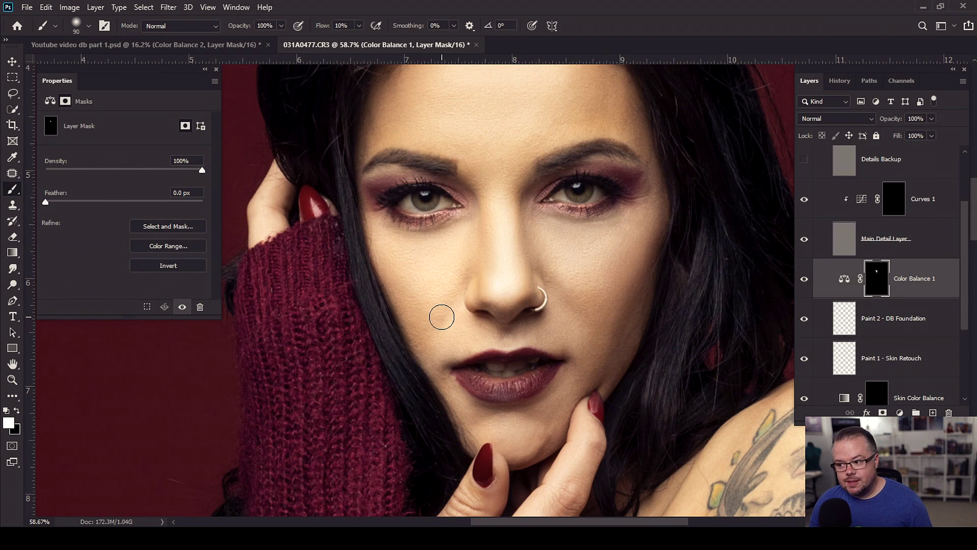
scroll(436, 316, "up", 3)
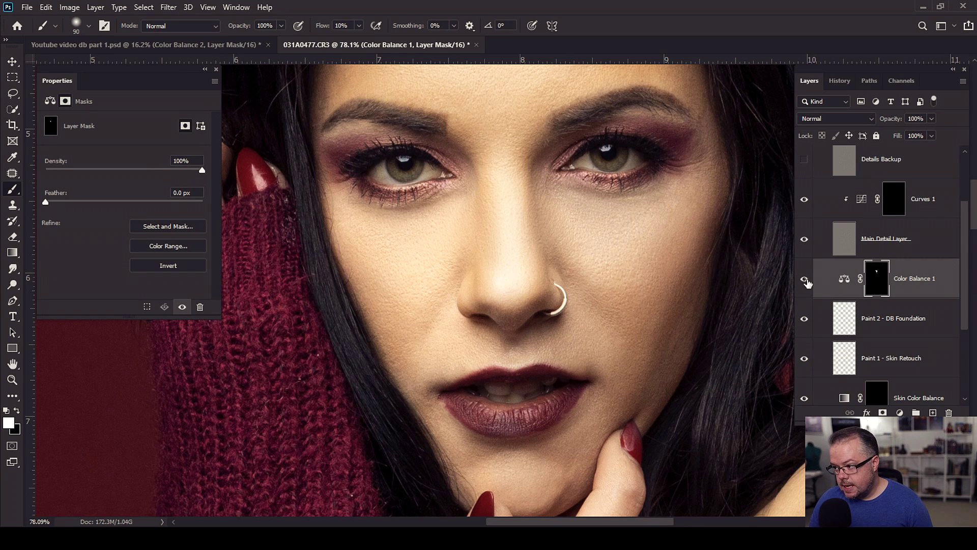
left_click(805, 280)
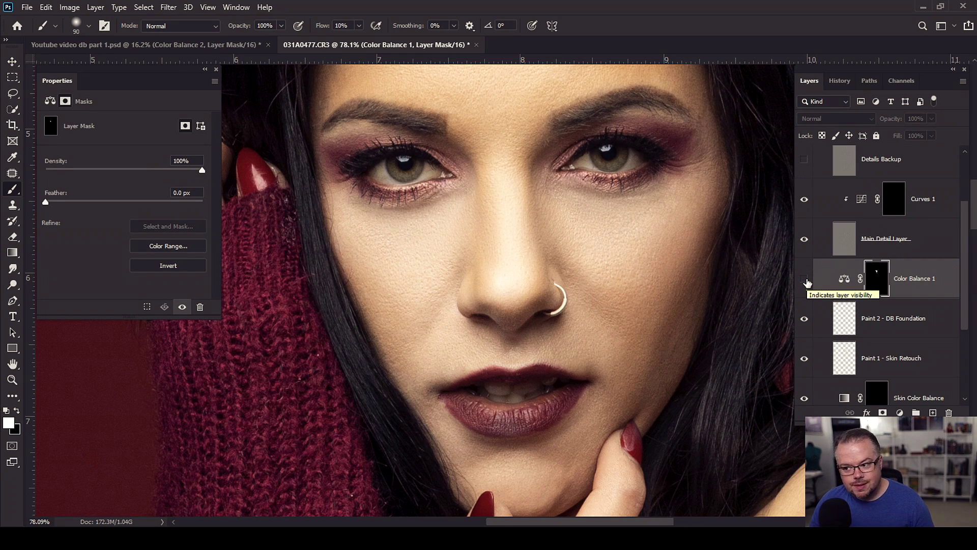
left_click(804, 279)
left_click(806, 281)
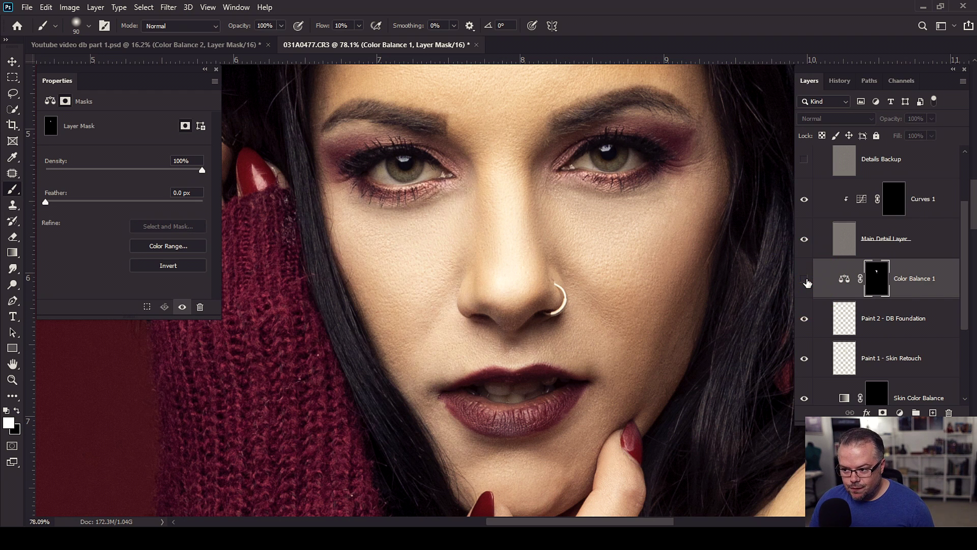
left_click(805, 280)
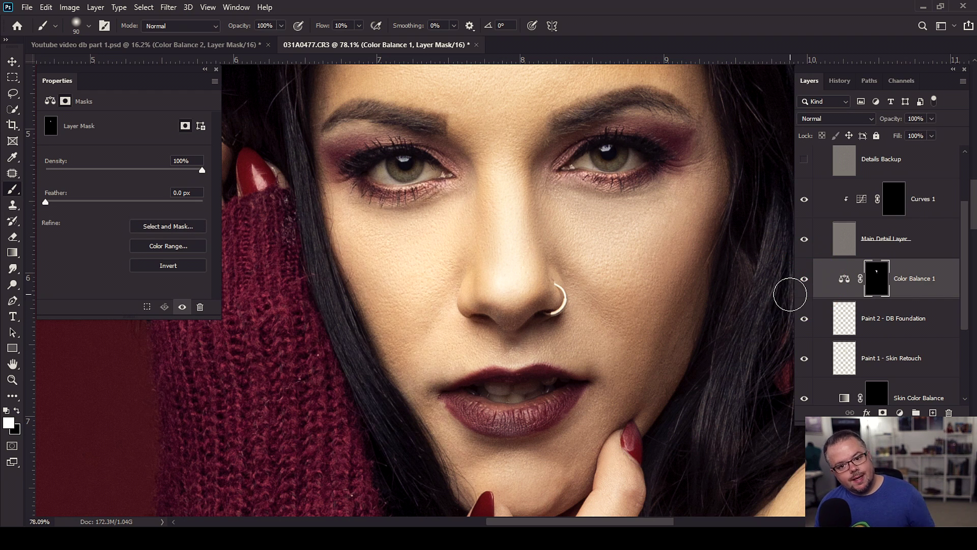